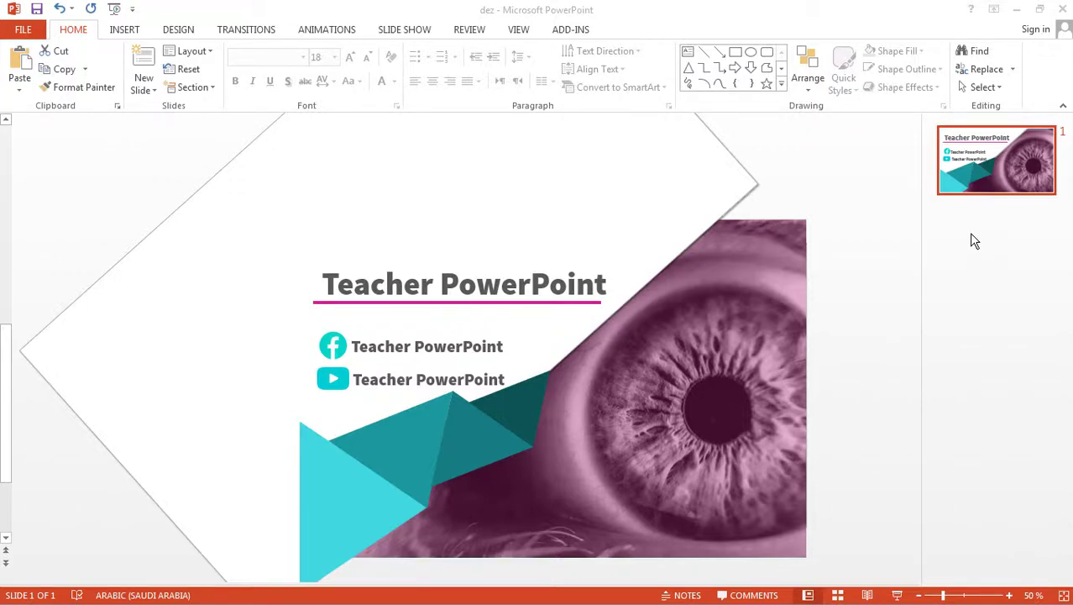
Preview slide 1 as a show, then add a second slide with its title and content placeholders deleted
click(895, 596)
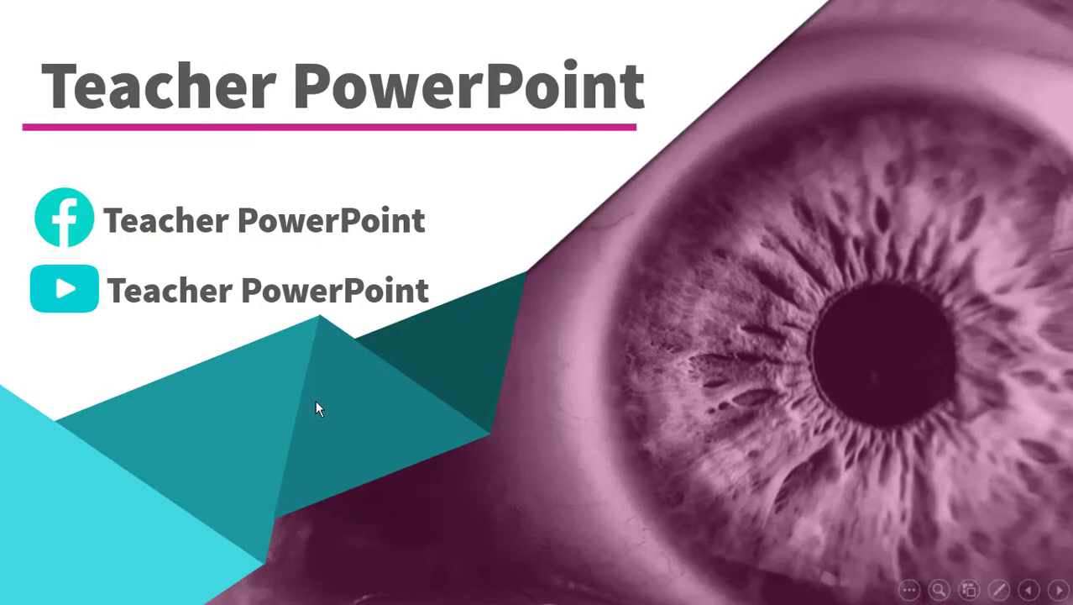
key(Escape)
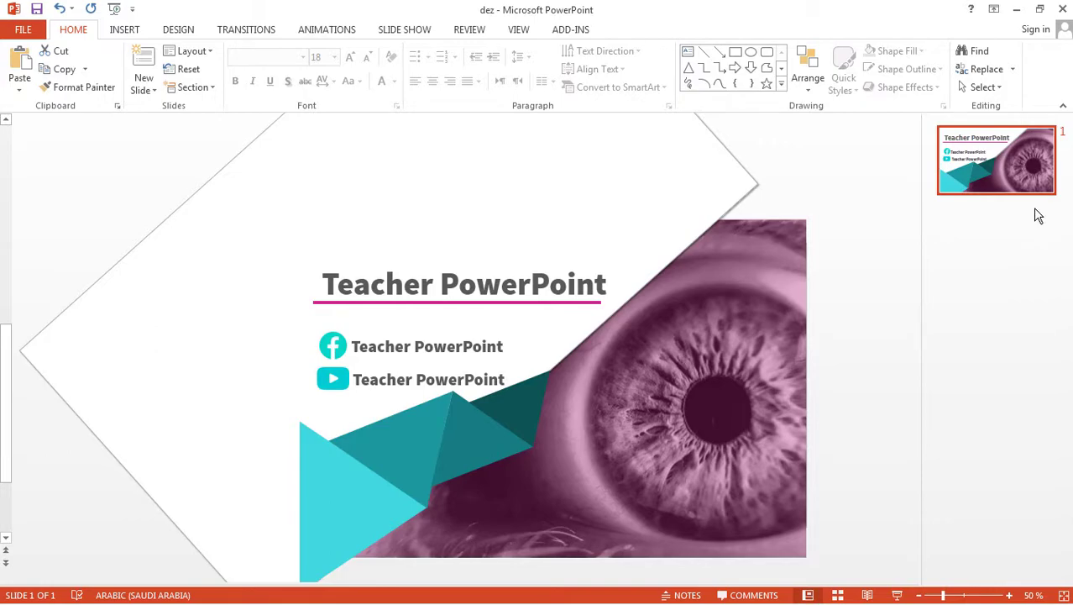
click(1034, 209)
key(Return)
click(638, 218)
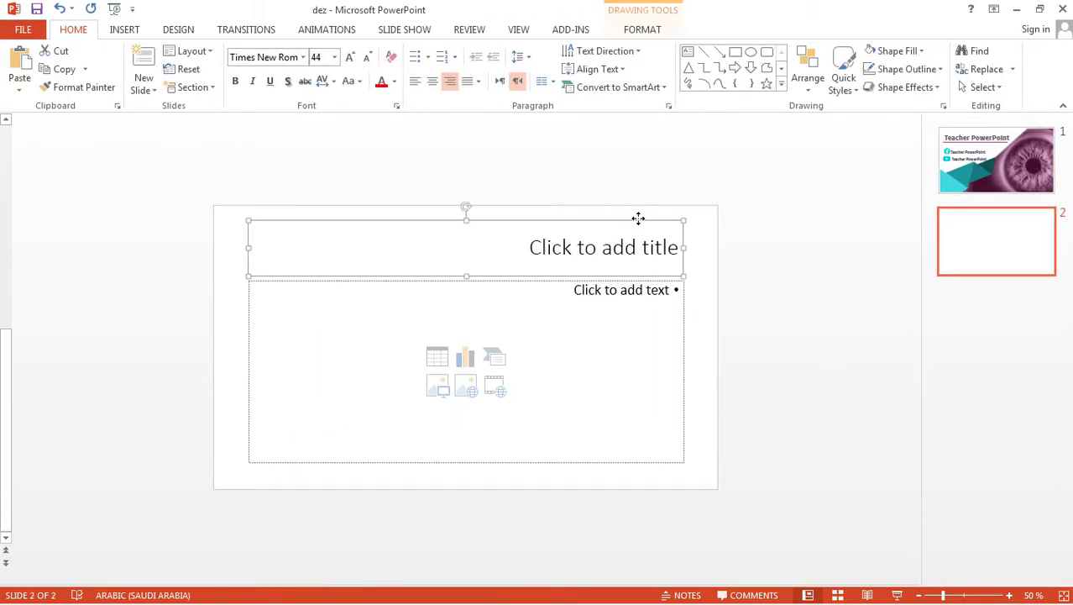
key(Delete)
click(634, 280)
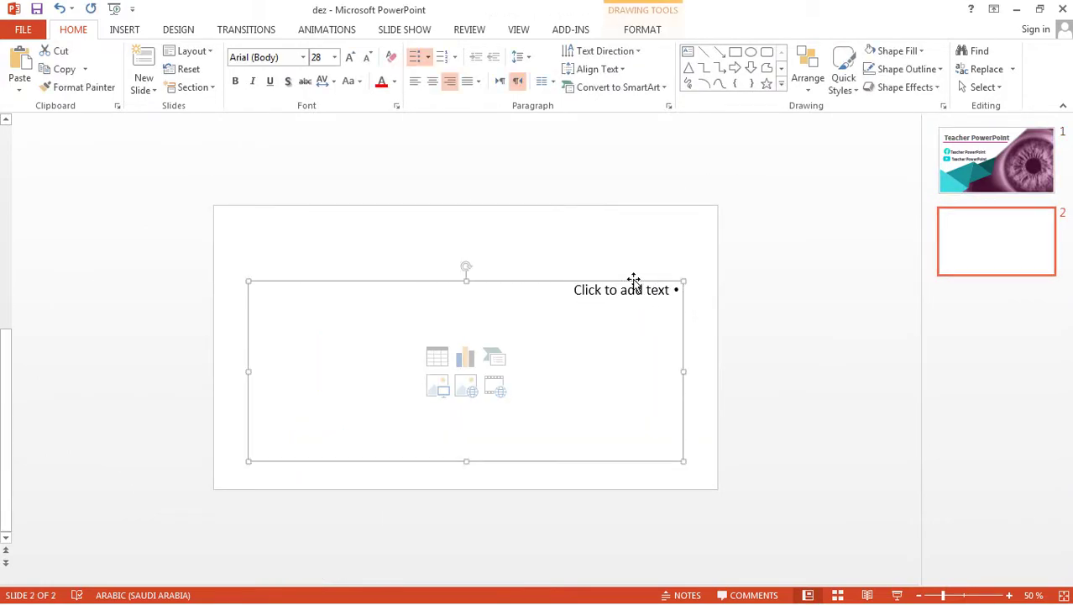
key(Delete)
Open the potos photos folder from the taskbar and return to the presentation
right_click(66, 592)
click(50, 554)
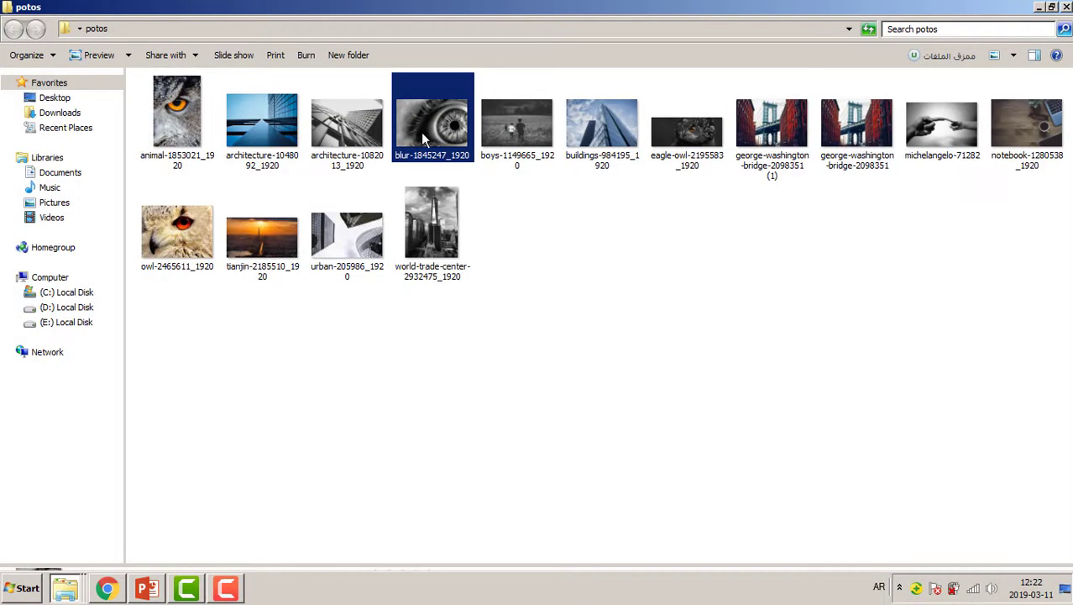
click(146, 589)
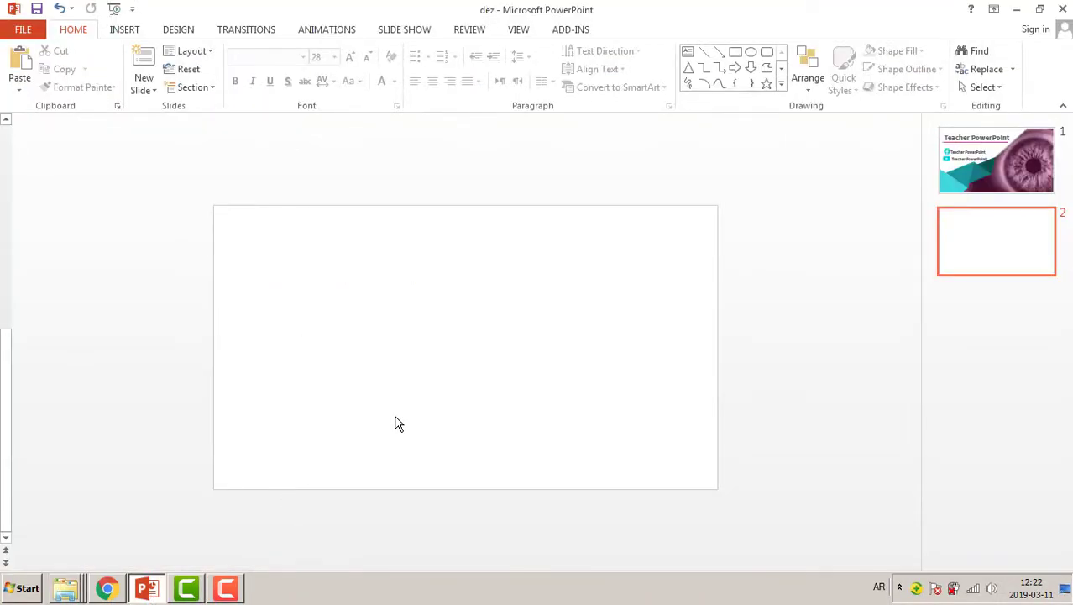
Drag the blur-1845247_1920 eye photo onto slide 2 and enlarge it to 22.56 × 33.87 cm
drag(399, 423, 458, 390)
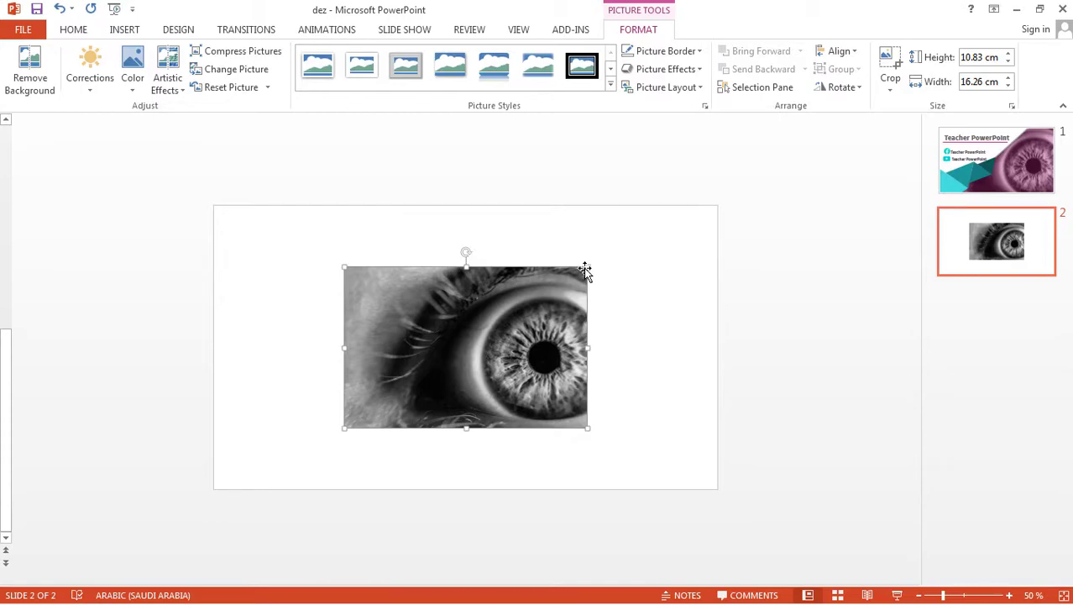
drag(586, 270, 718, 210)
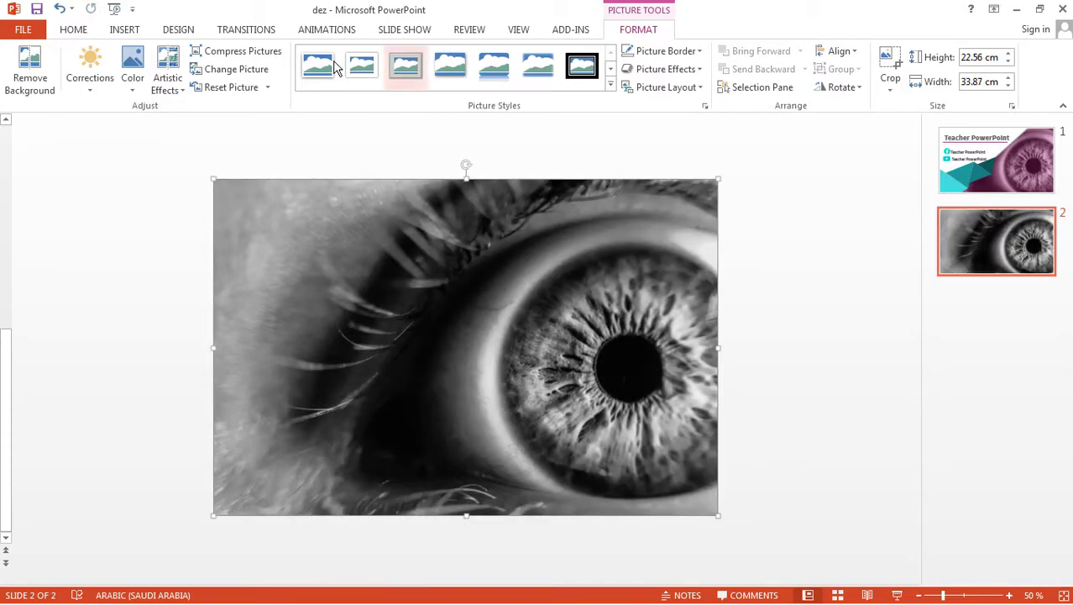
click(126, 32)
click(184, 91)
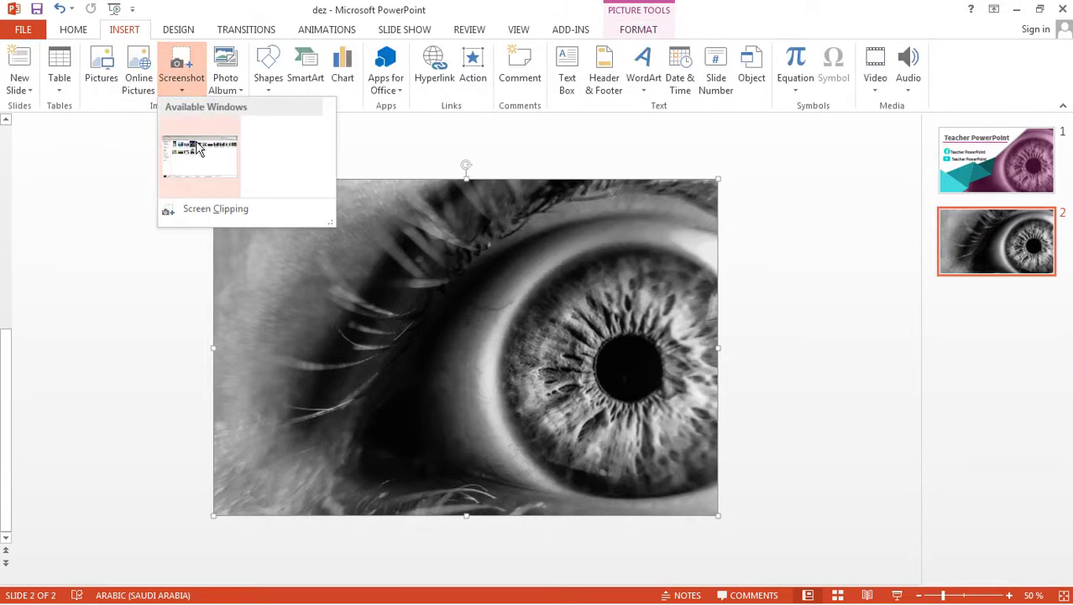
click(173, 32)
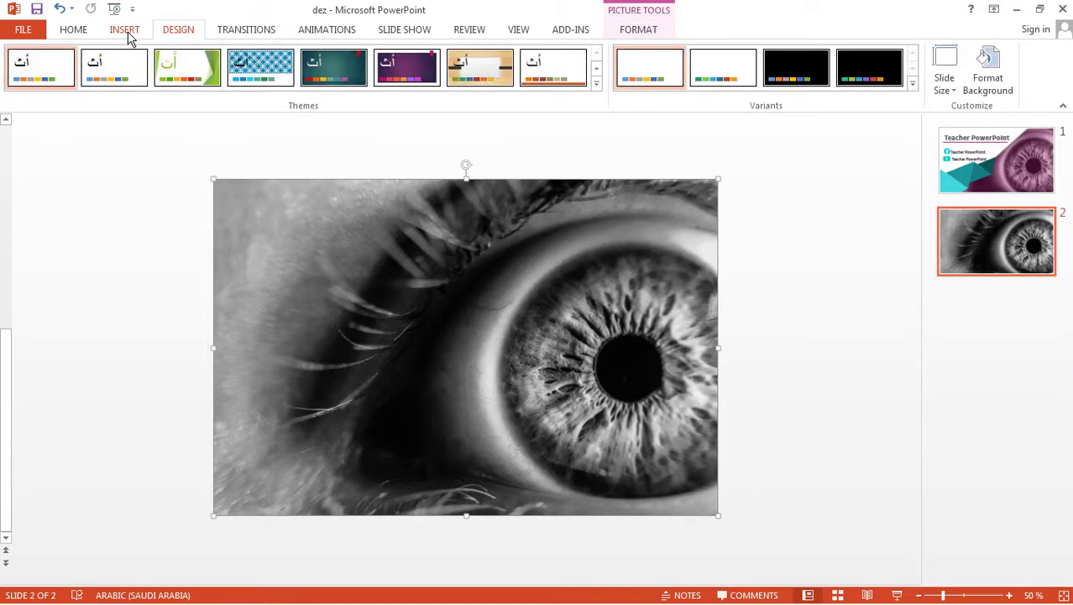
click(126, 32)
click(267, 88)
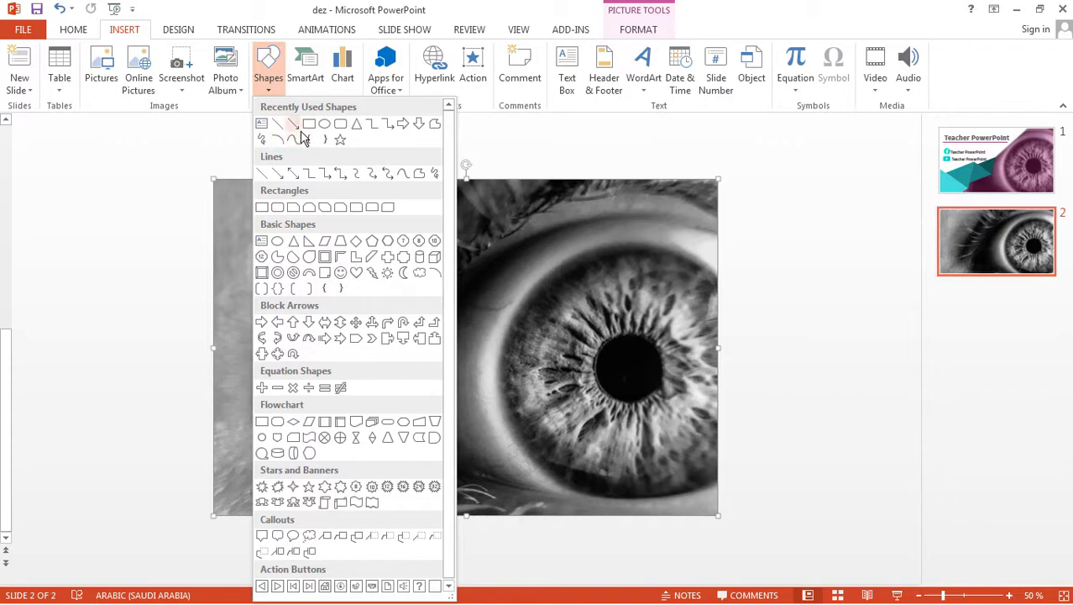
Draw a rectangle over the eye photo and size it to exactly 22.56 × 33.87 cm
click(307, 124)
scroll(549, 216, down, 2)
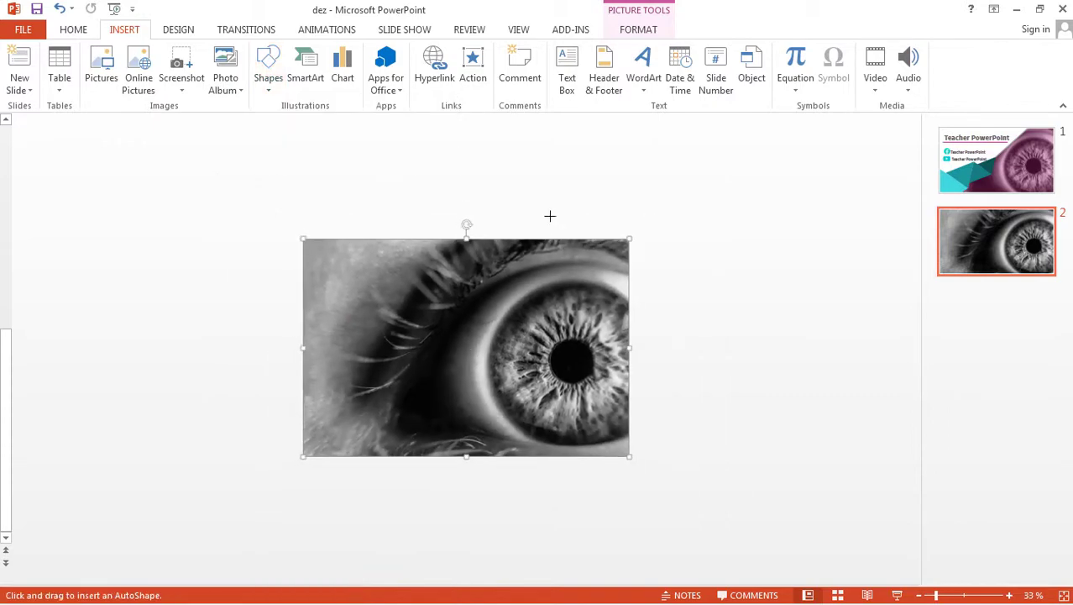
drag(458, 162, 644, 263)
drag(419, 288, 595, 430)
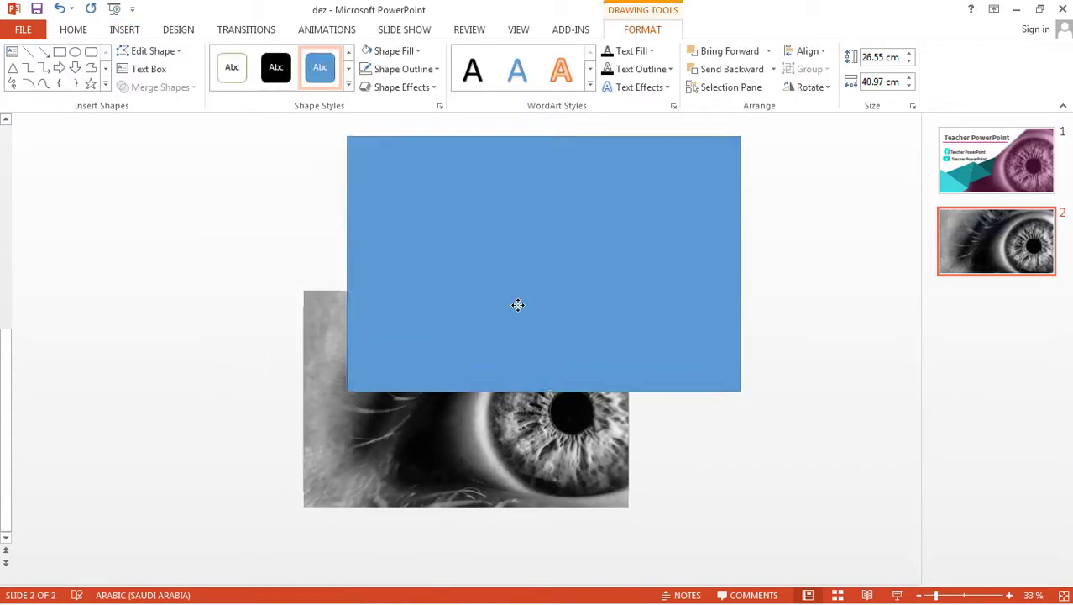
mouse_move(397, 160)
mouse_down()
mouse_move(421, 326)
mouse_move(390, 293)
mouse_move(396, 303)
mouse_up()
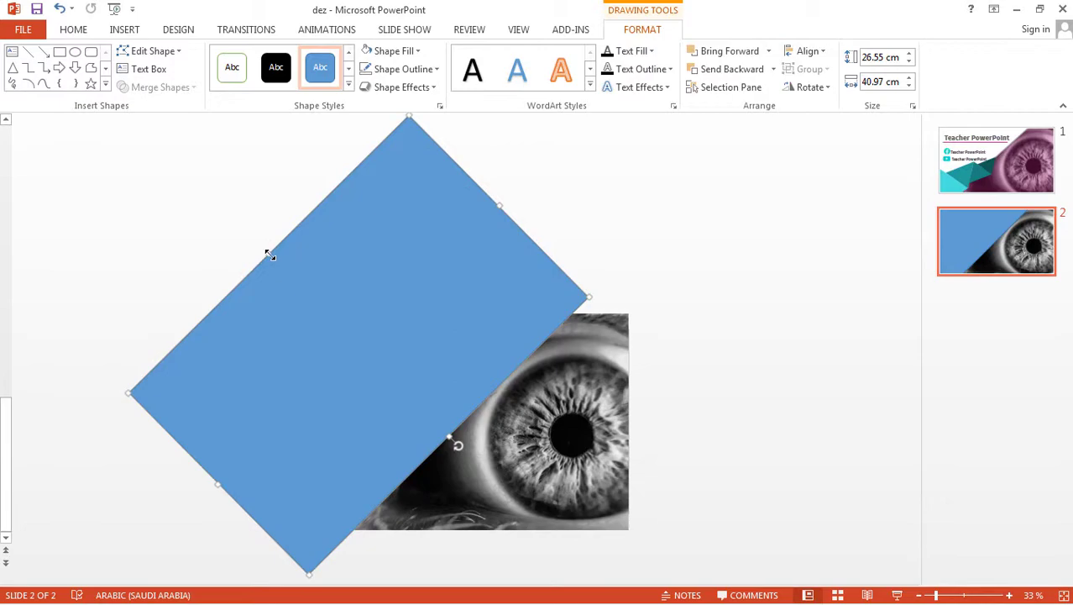
drag(414, 312, 445, 338)
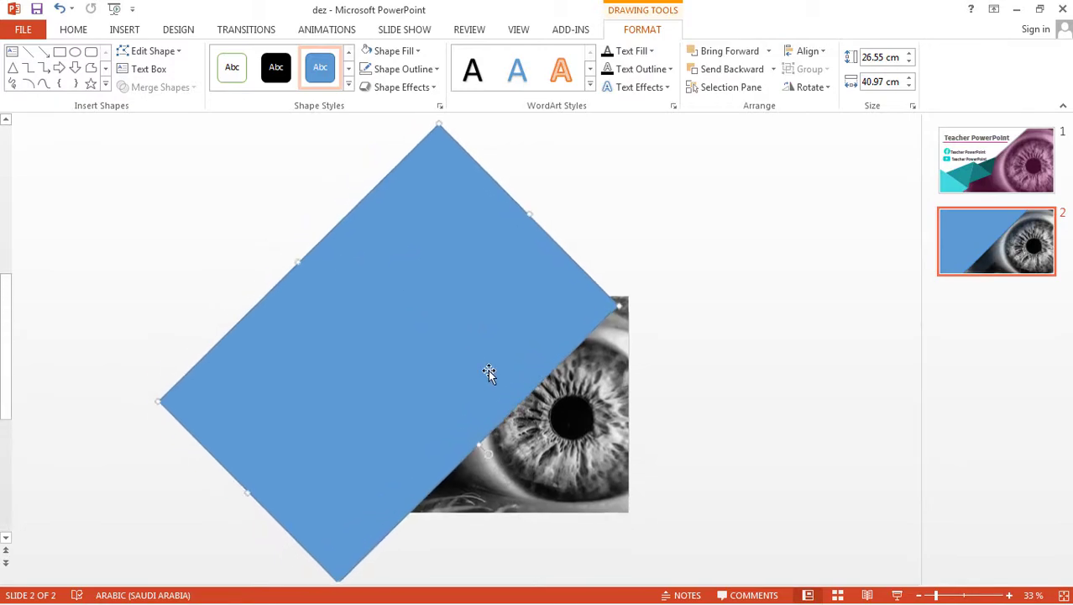
drag(340, 578, 347, 507)
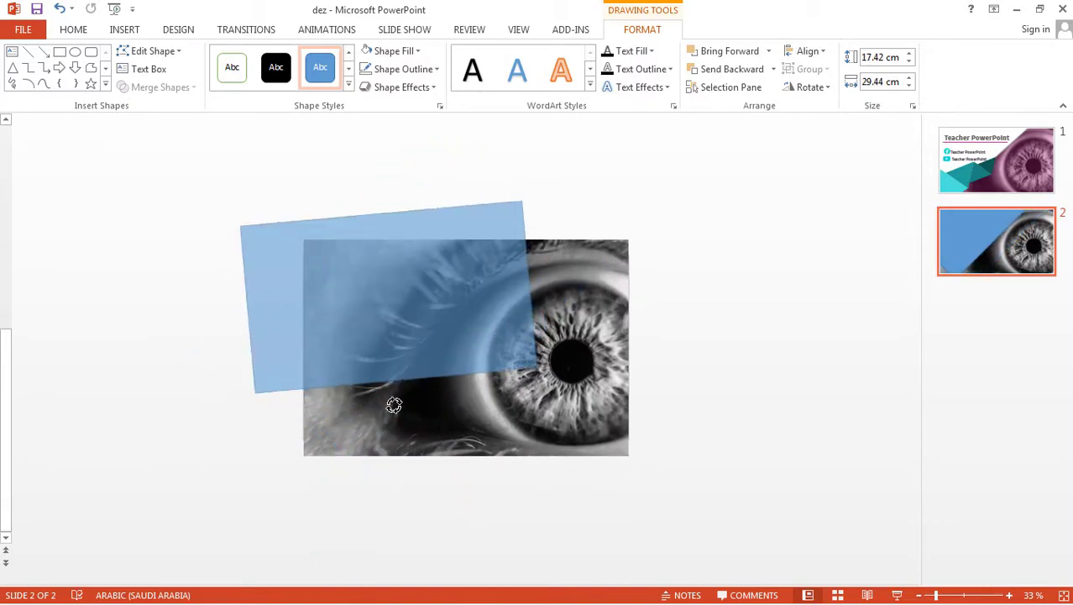
drag(456, 367, 389, 399)
drag(415, 326, 531, 350)
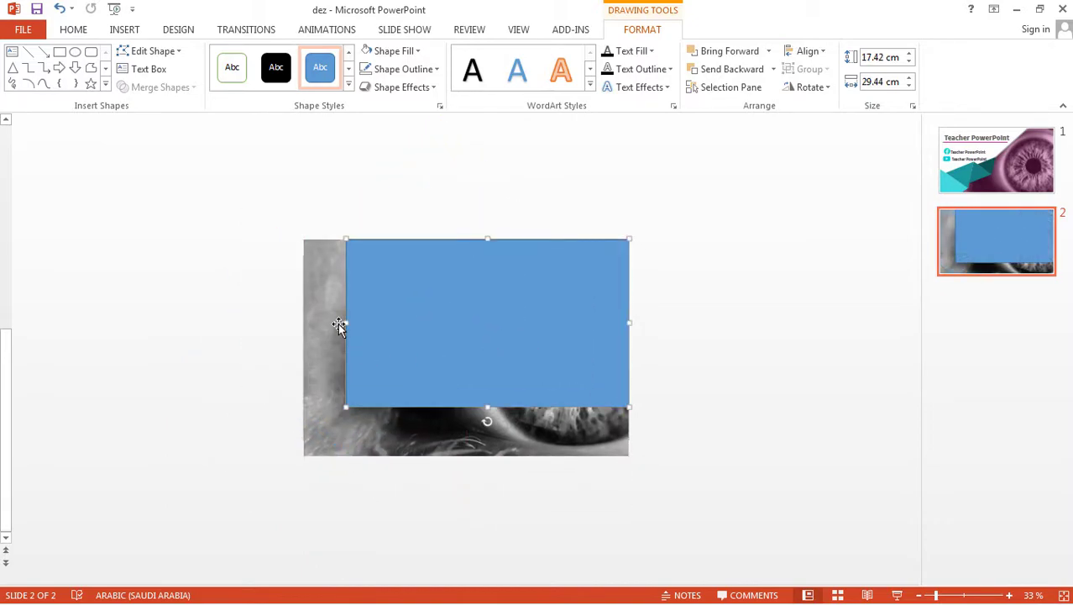
drag(345, 322, 300, 321)
drag(467, 408, 467, 456)
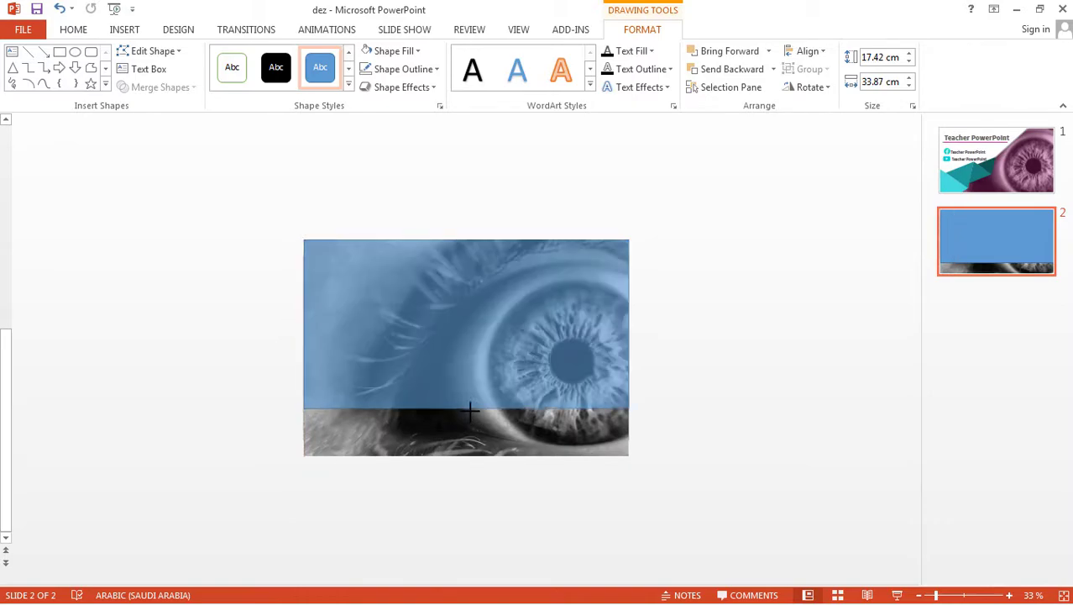
Give the covering rectangle a magenta fill, no outline and 63% transparency
click(403, 51)
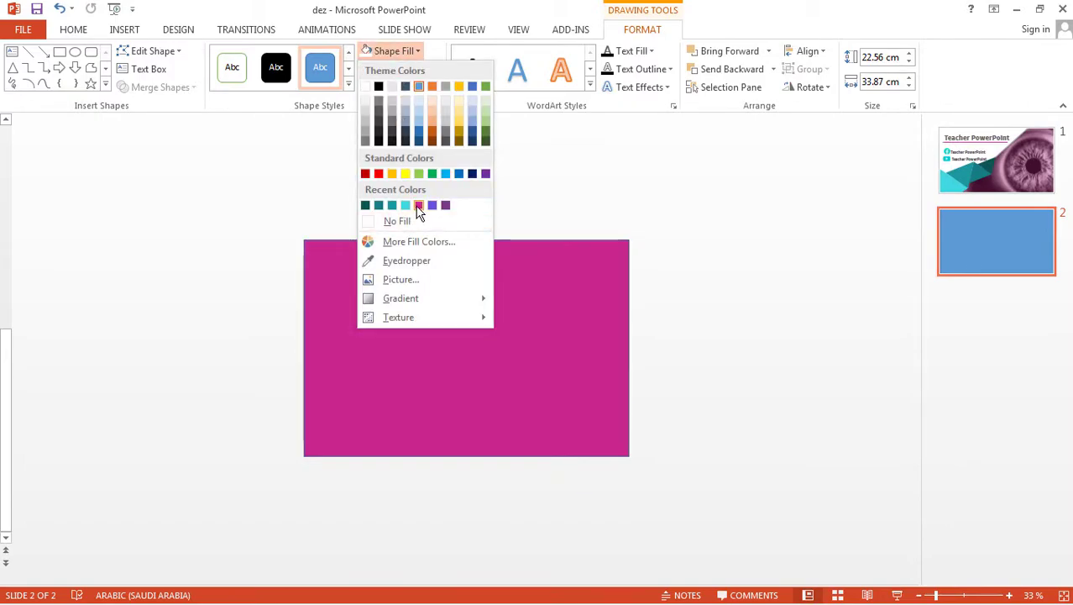
click(418, 205)
click(403, 74)
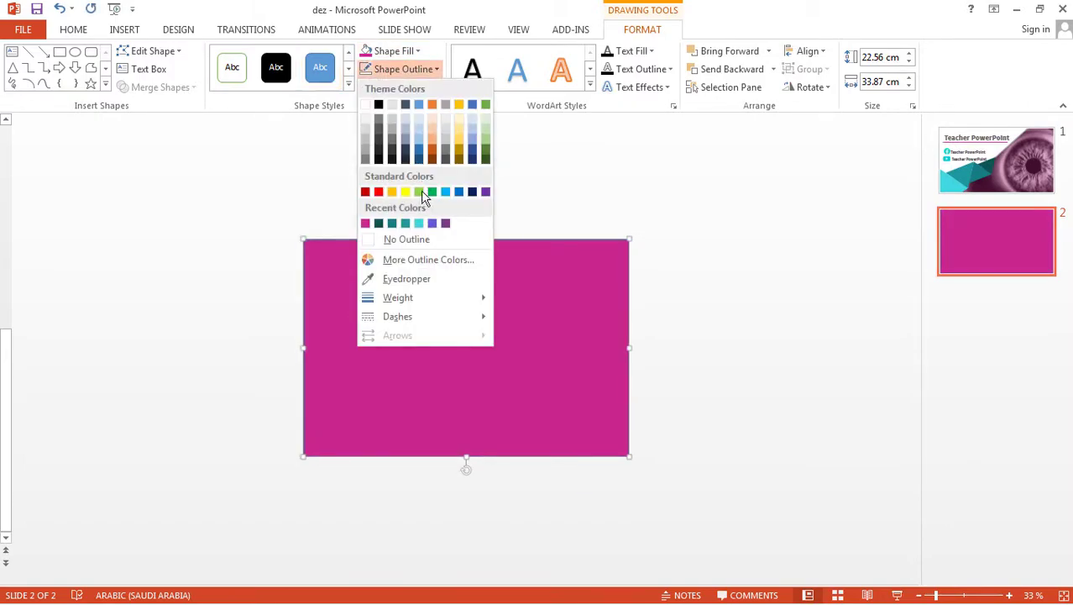
click(420, 240)
right_click(436, 273)
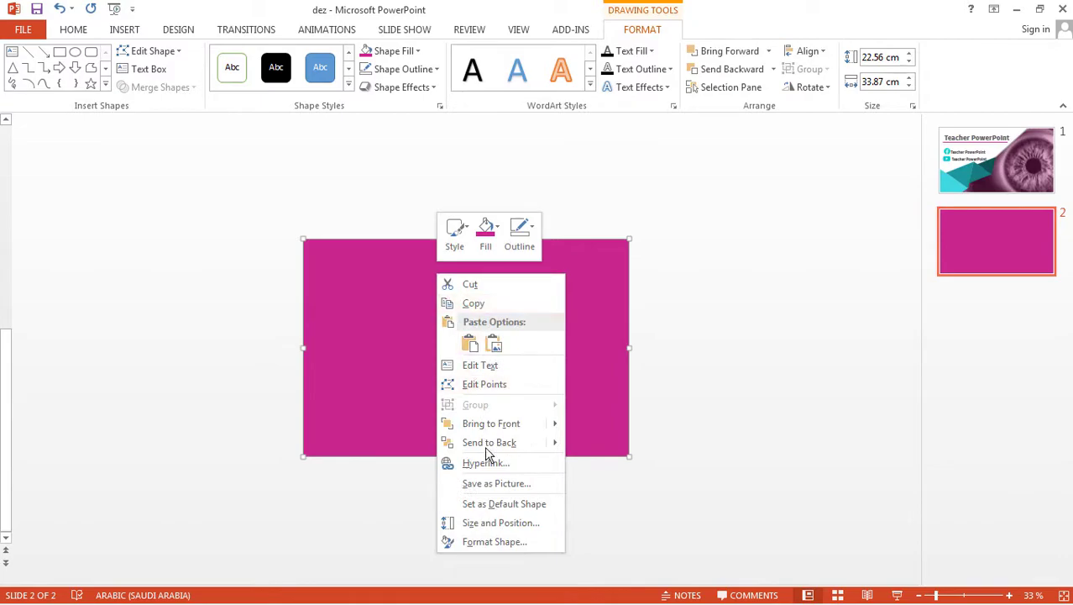
click(509, 541)
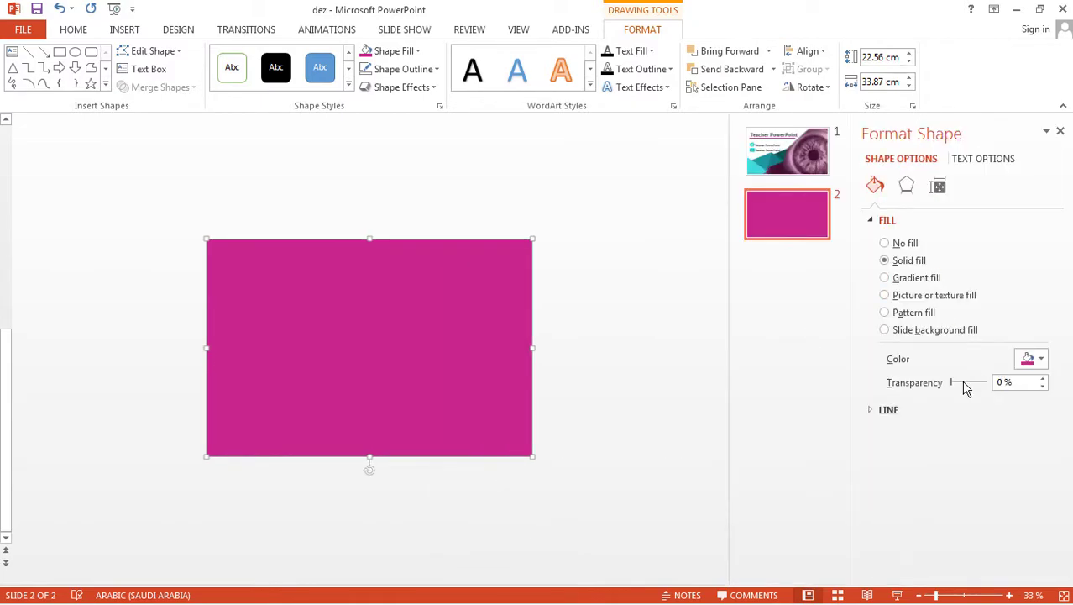
drag(955, 387, 971, 389)
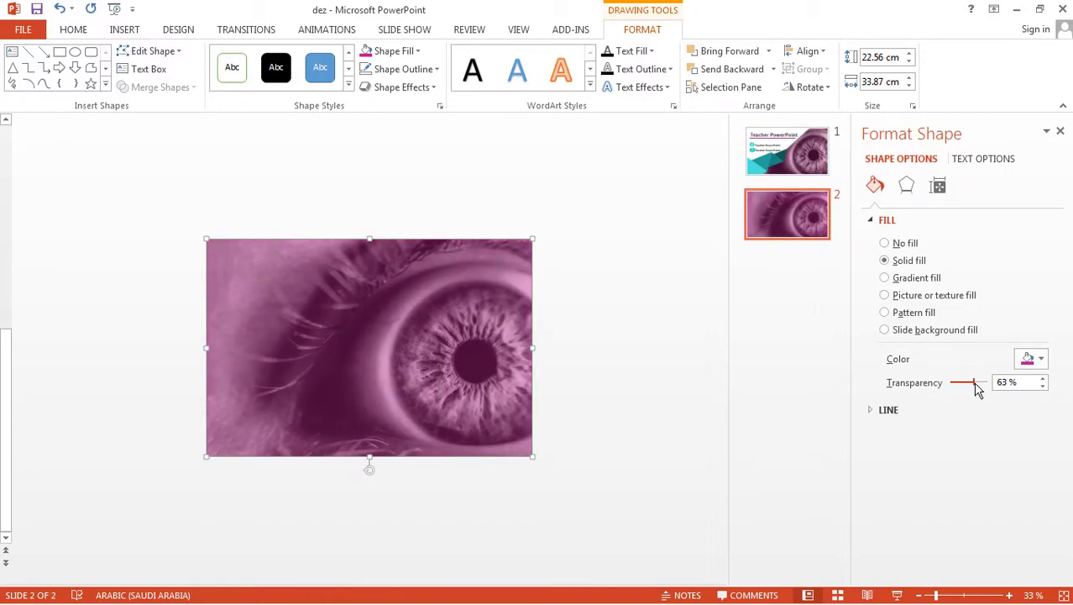
click(1061, 133)
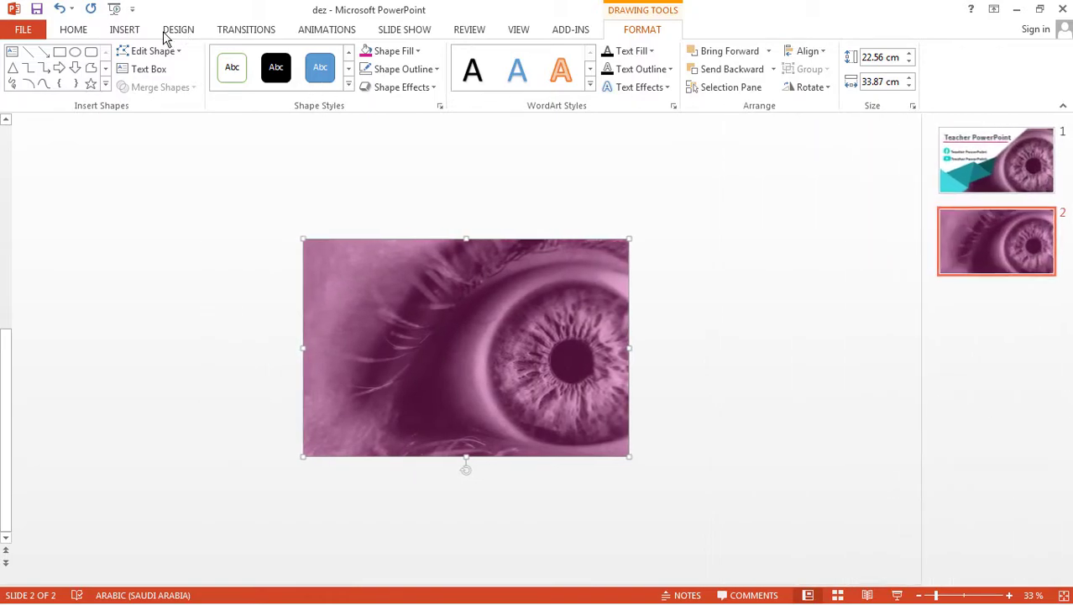
Draw a 25.43 × 38.18 cm rectangle rotated about 45° over the photo's left part
click(123, 32)
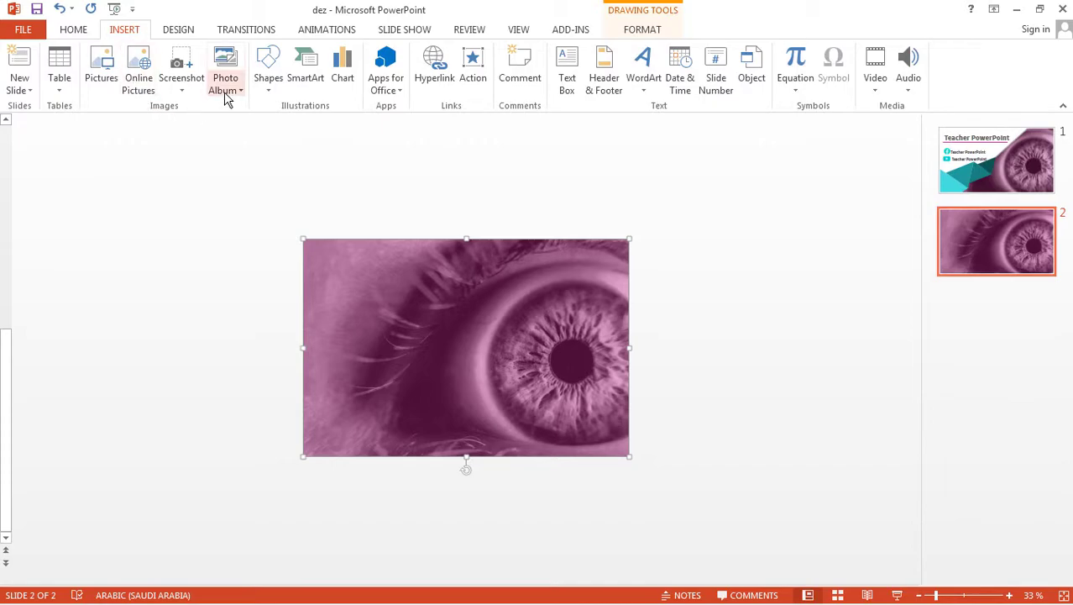
click(268, 76)
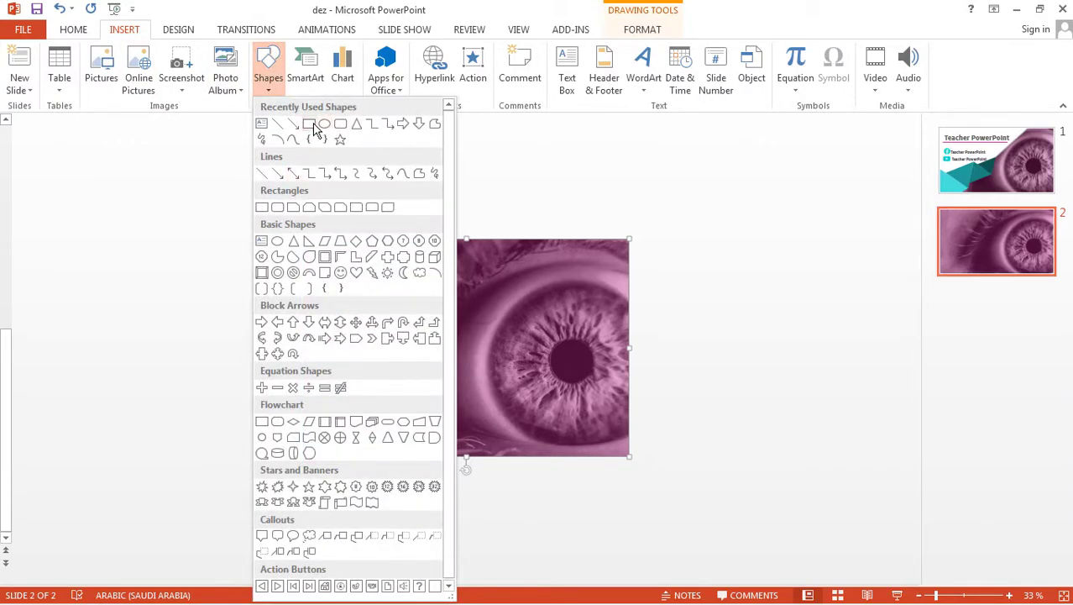
click(314, 125)
drag(564, 208, 745, 355)
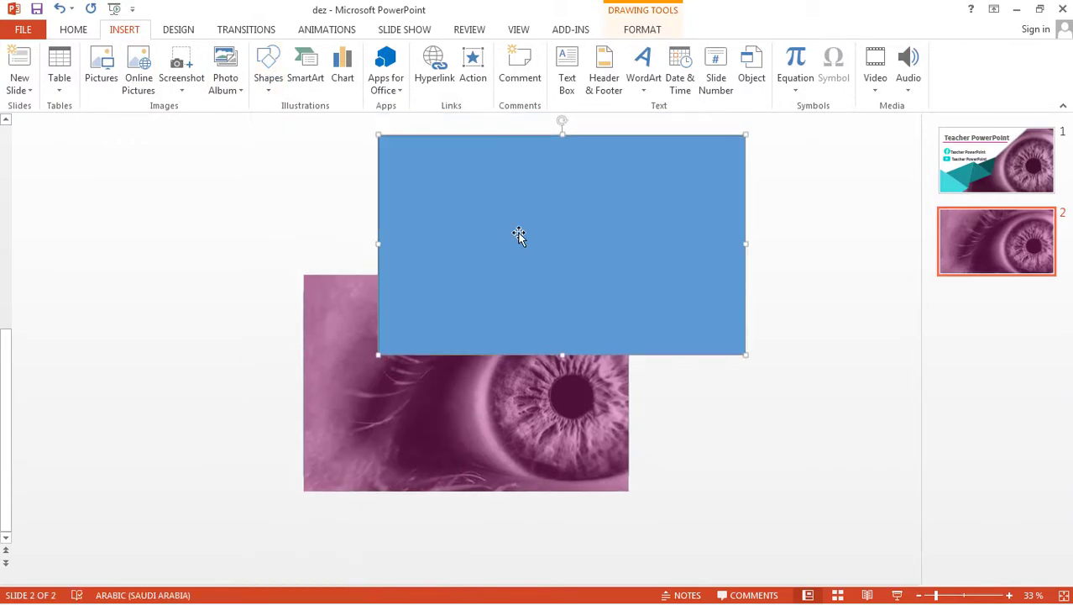
drag(520, 235, 424, 285)
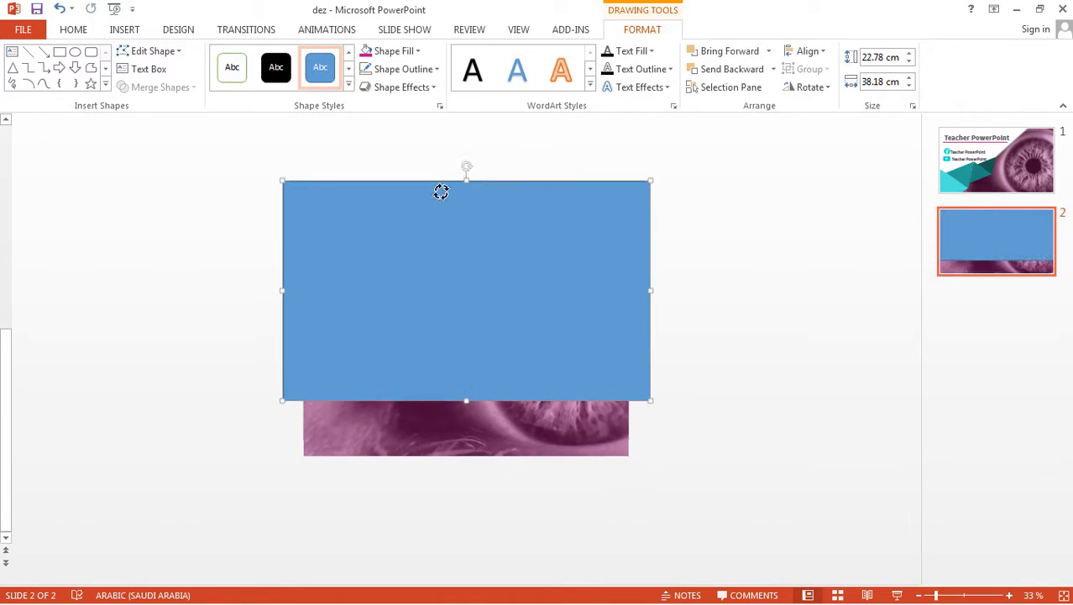
drag(441, 191, 416, 240)
drag(568, 297, 471, 290)
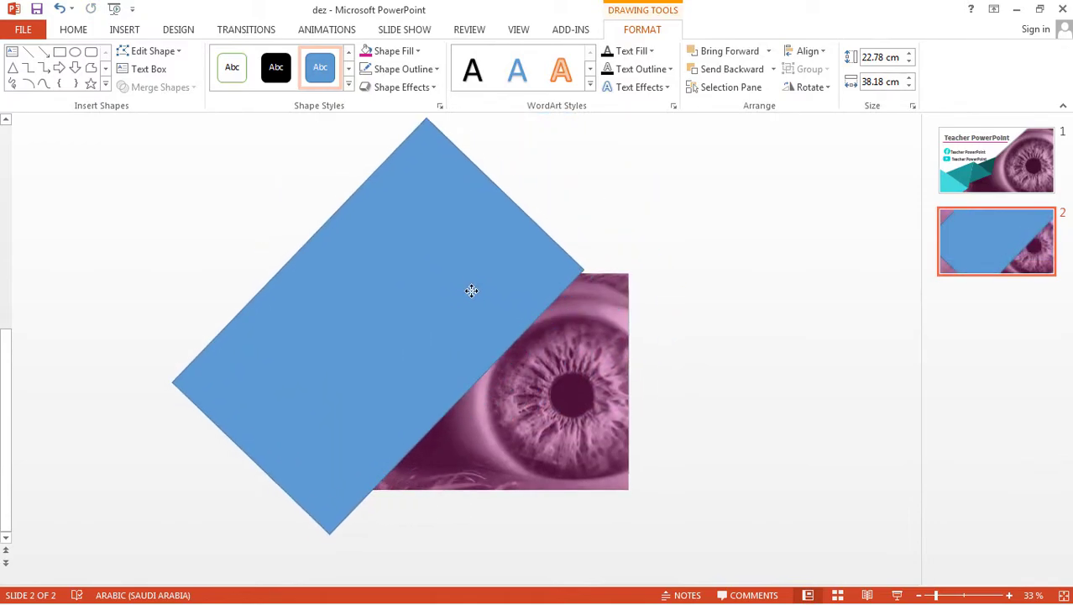
drag(288, 249, 273, 237)
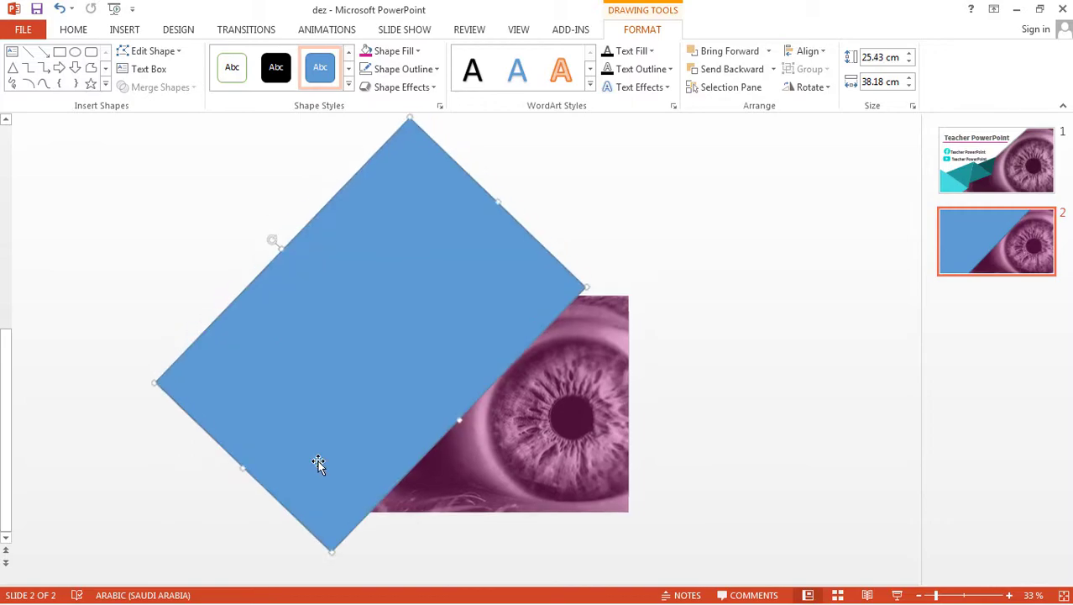
Make the diagonal rectangle white with no outline, leaving a triangular pink corner visible
click(405, 69)
click(421, 238)
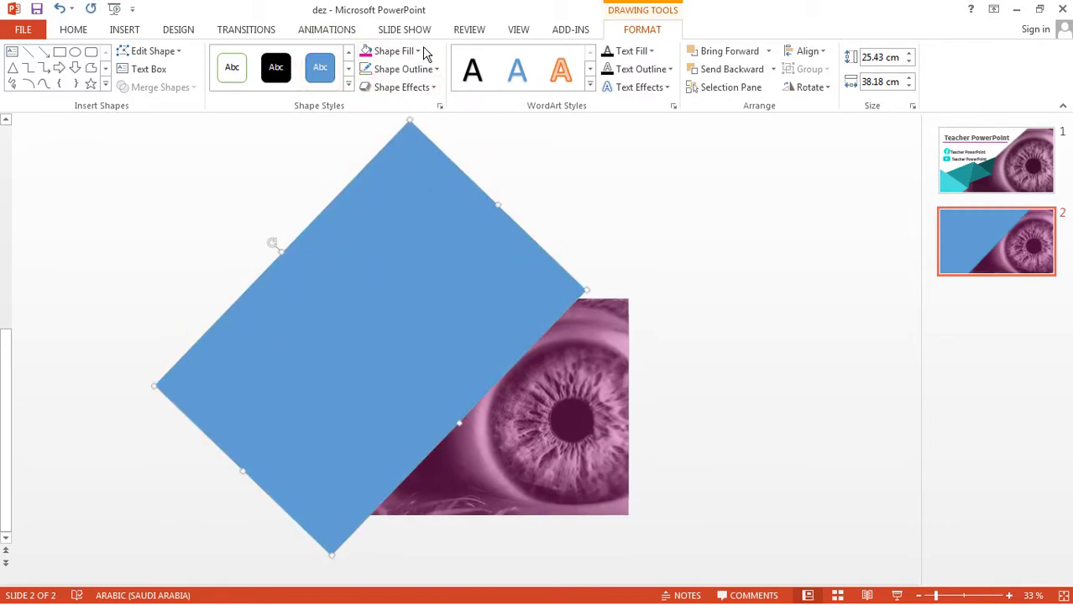
click(418, 51)
click(371, 87)
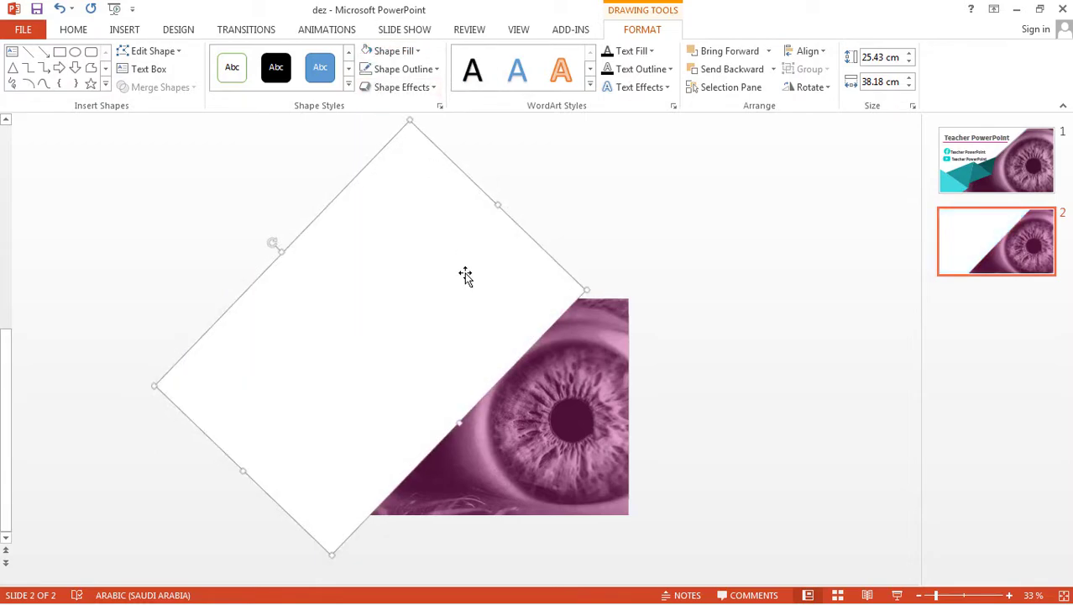
drag(463, 283, 462, 275)
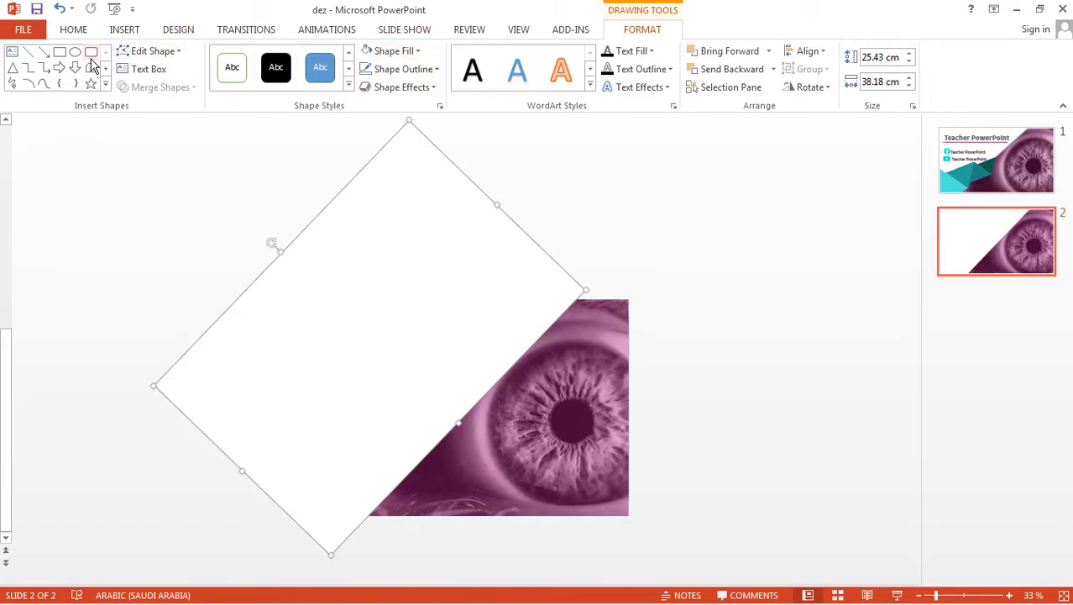
click(13, 67)
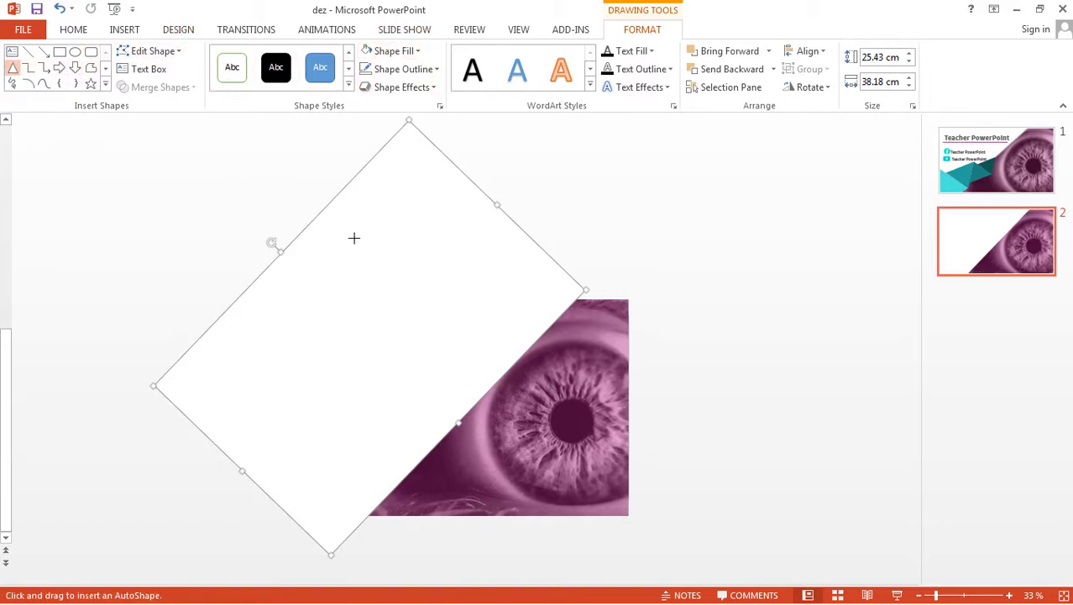
Place a right-pointing 12.88 × 16.48 cm triangle at lower left, with a smaller tilted copy above
drag(373, 252, 313, 294)
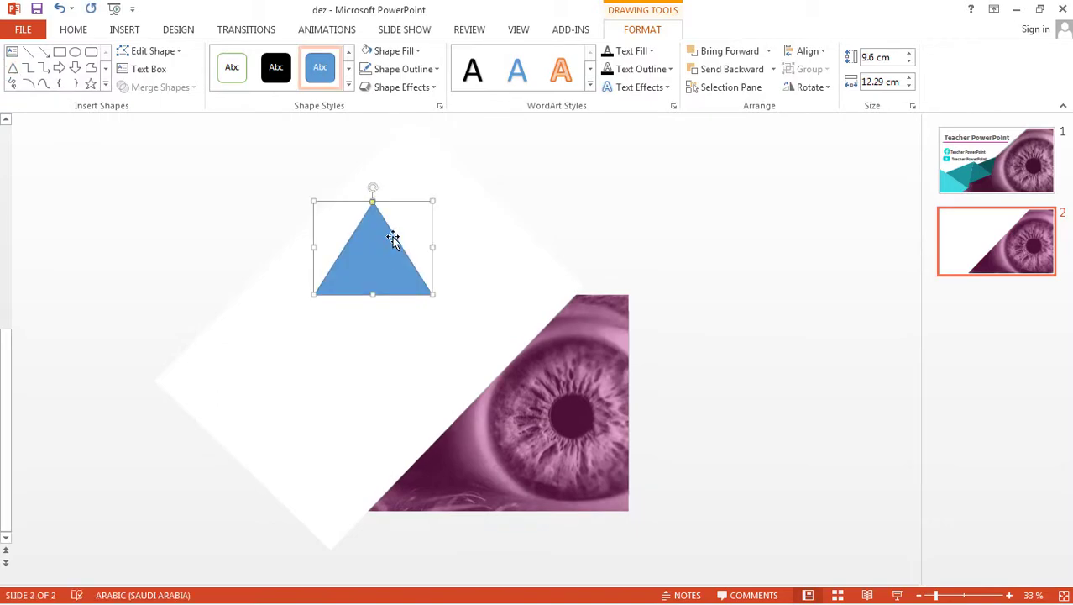
drag(375, 189, 420, 249)
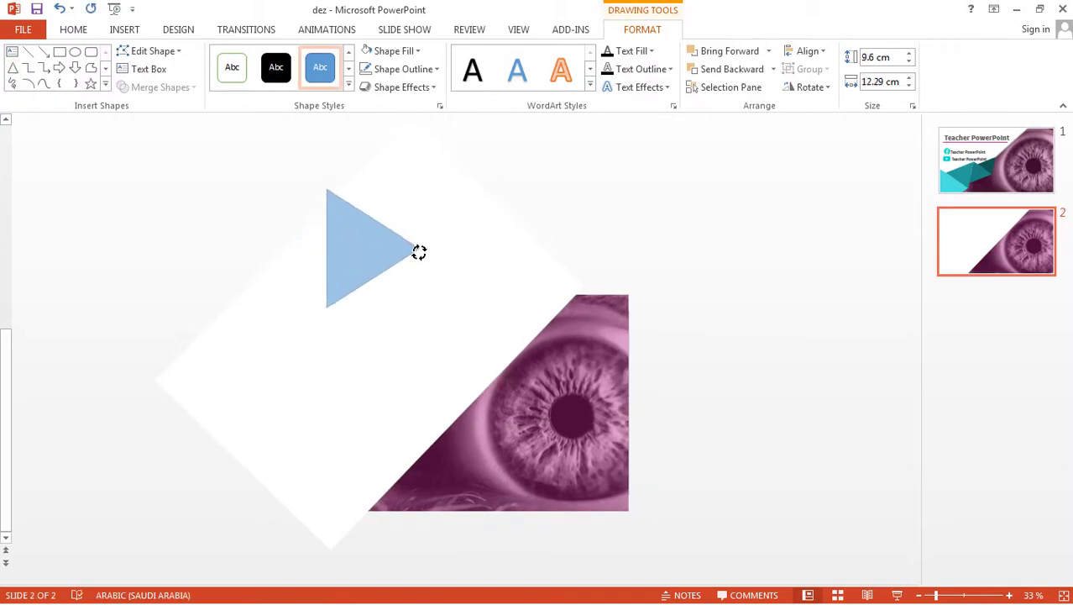
drag(356, 282, 315, 466)
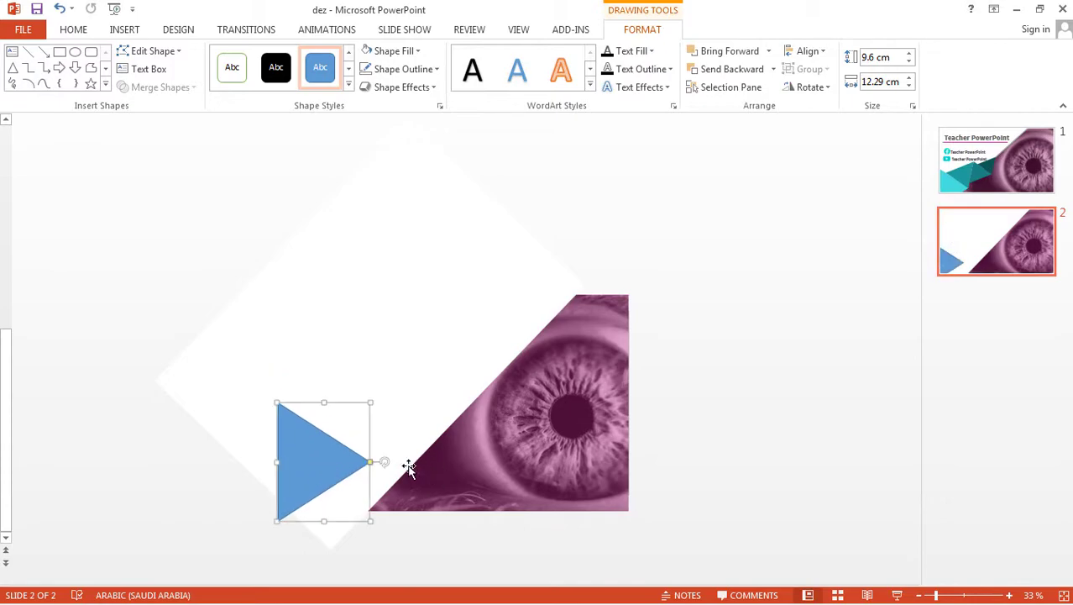
mouse_move(370, 403)
mouse_down()
mouse_move(409, 381)
mouse_move(401, 383)
mouse_up()
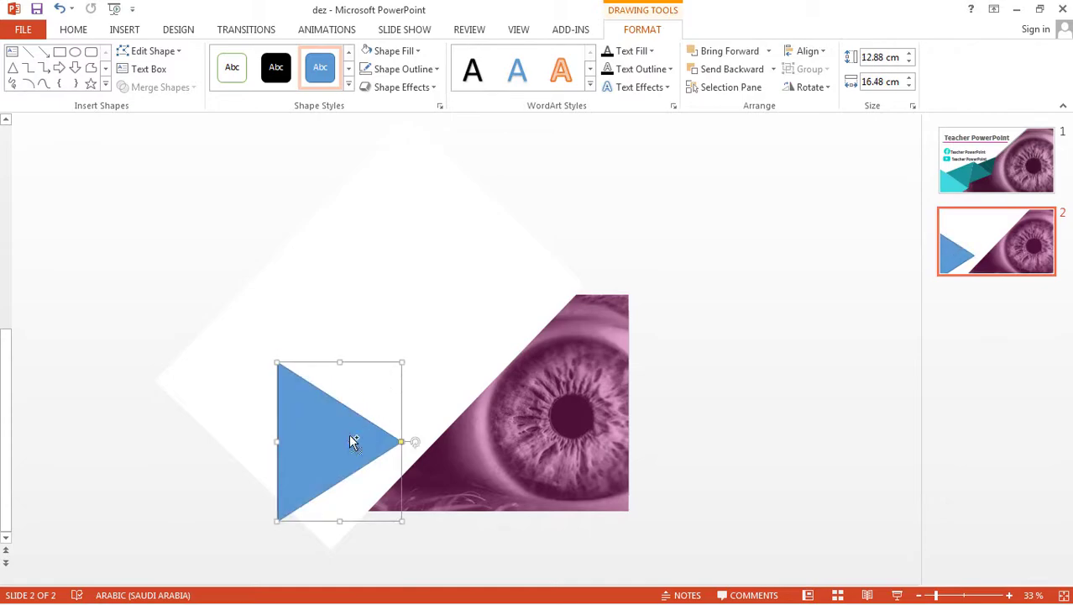
mouse_move(352, 443)
mouse_down()
mouse_move(440, 363)
mouse_move(483, 389)
mouse_move(451, 414)
mouse_up()
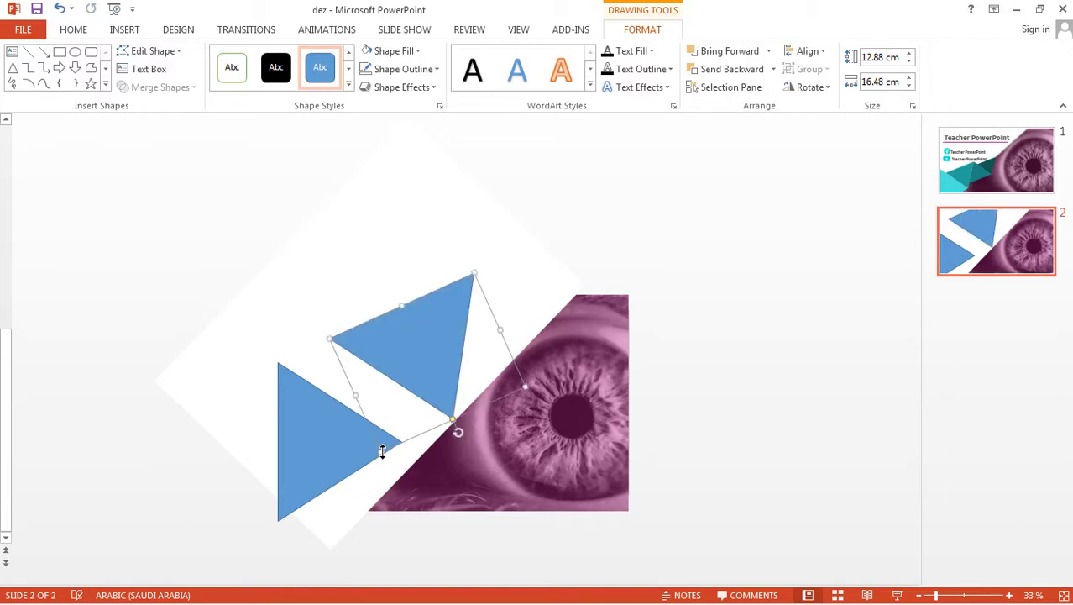
mouse_move(382, 451)
mouse_down()
mouse_move(411, 390)
mouse_move(396, 384)
mouse_up()
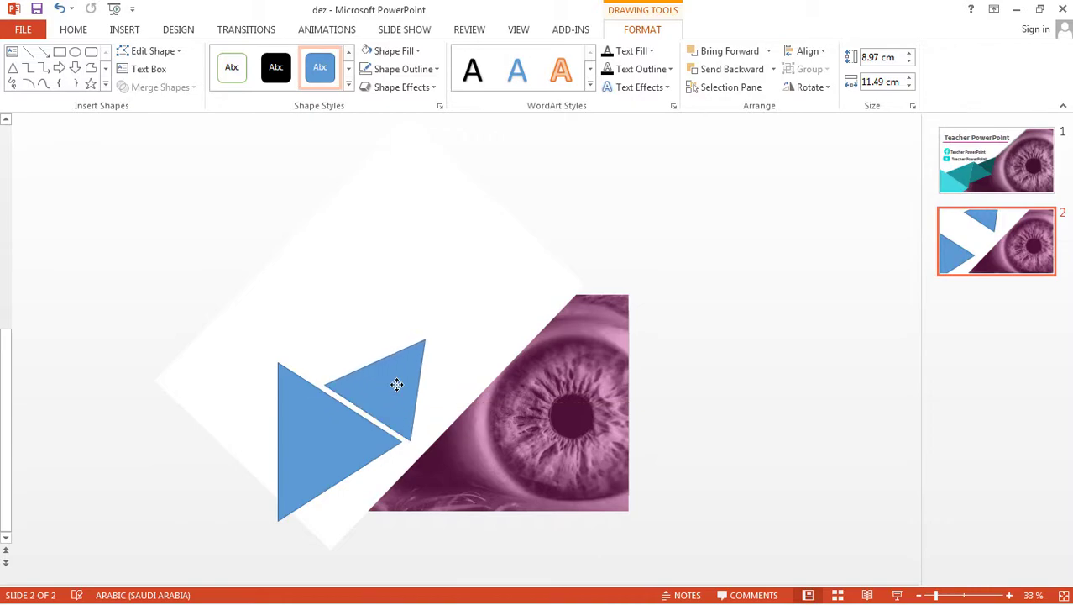
Add a 5.32 × 6.81 cm tilted triangle copy with its tip at the second triangle's top corner
scroll(396, 383, up, 4)
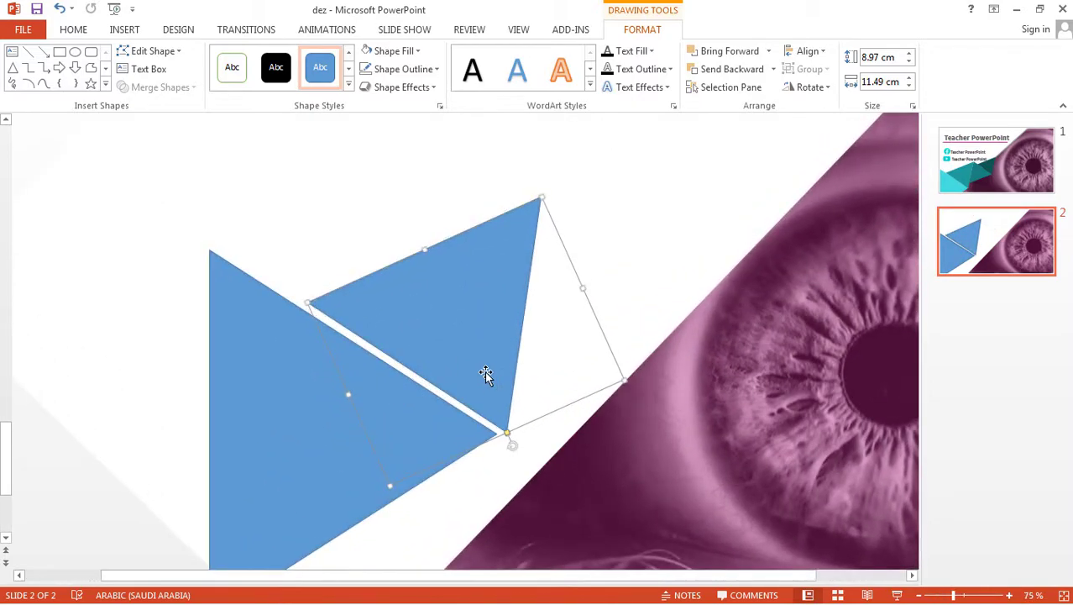
drag(485, 374, 489, 400)
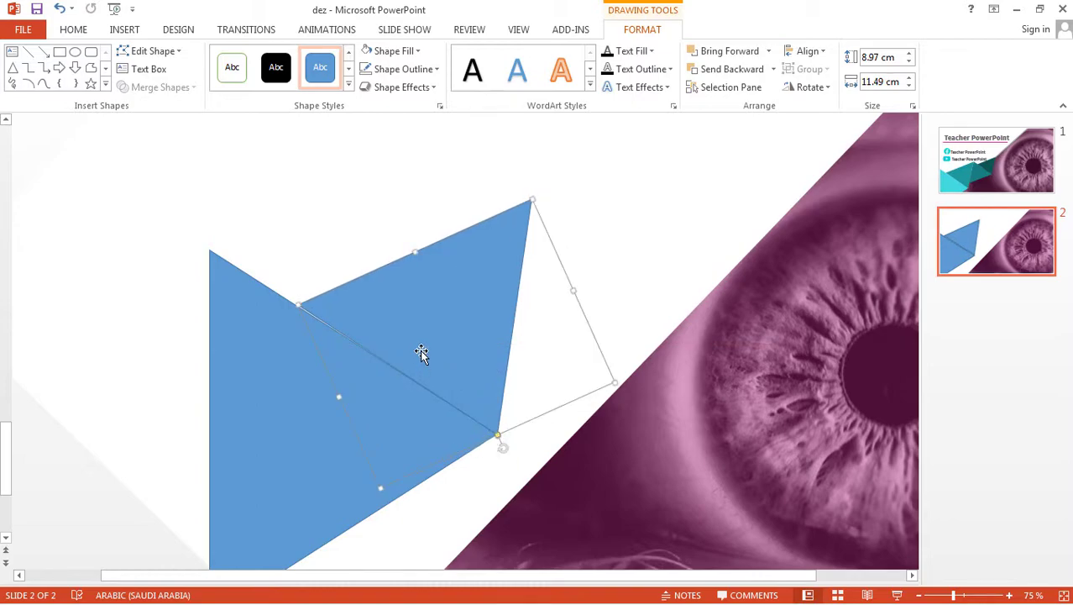
drag(421, 353, 625, 332)
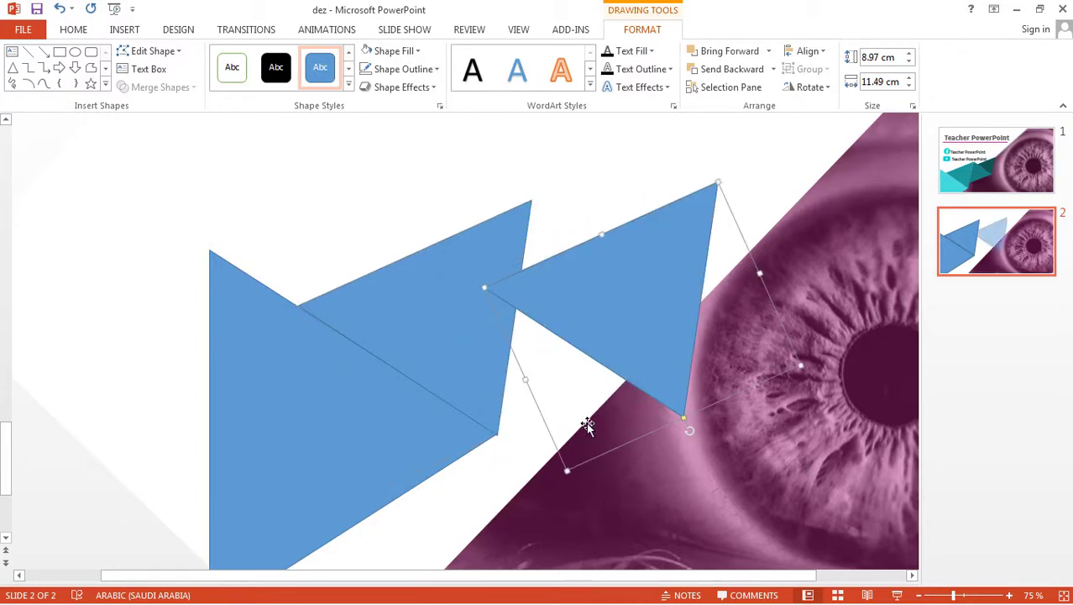
mouse_move(566, 470)
mouse_down()
mouse_move(676, 303)
mouse_move(592, 361)
mouse_up()
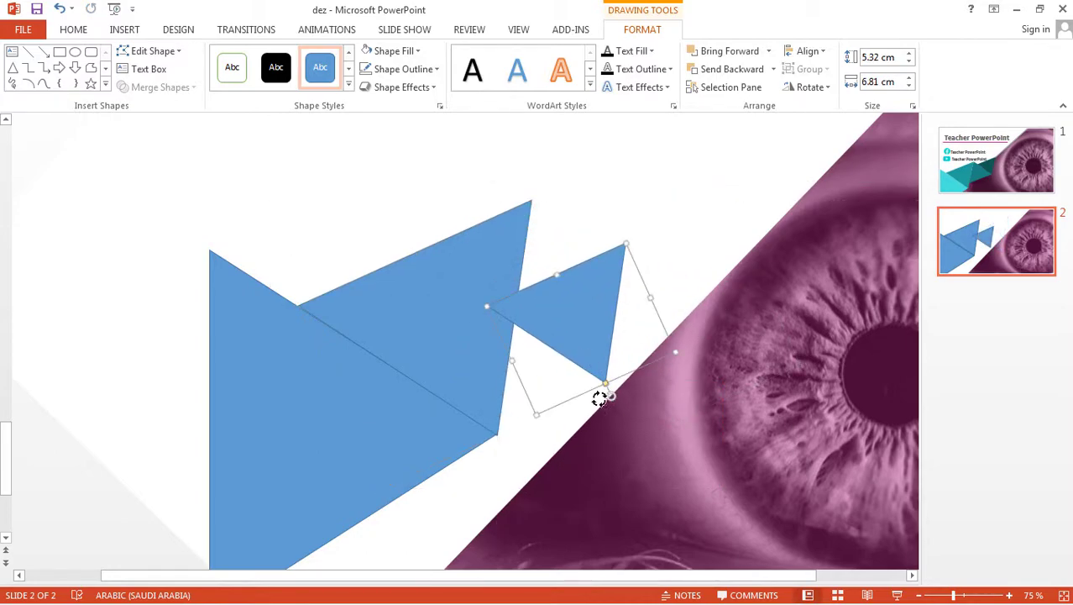
drag(599, 398, 517, 404)
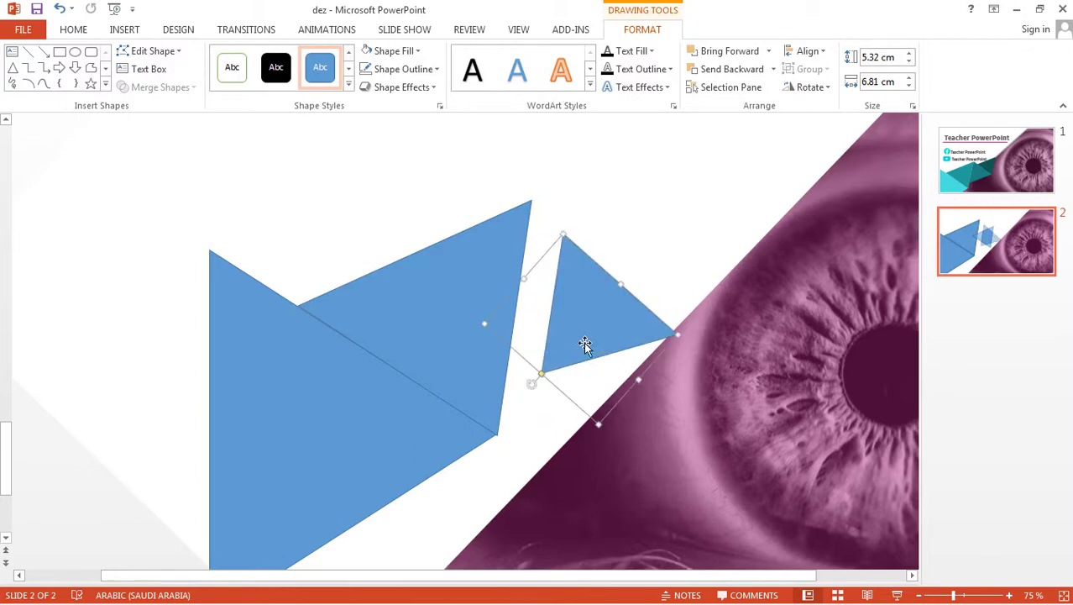
drag(585, 344, 555, 313)
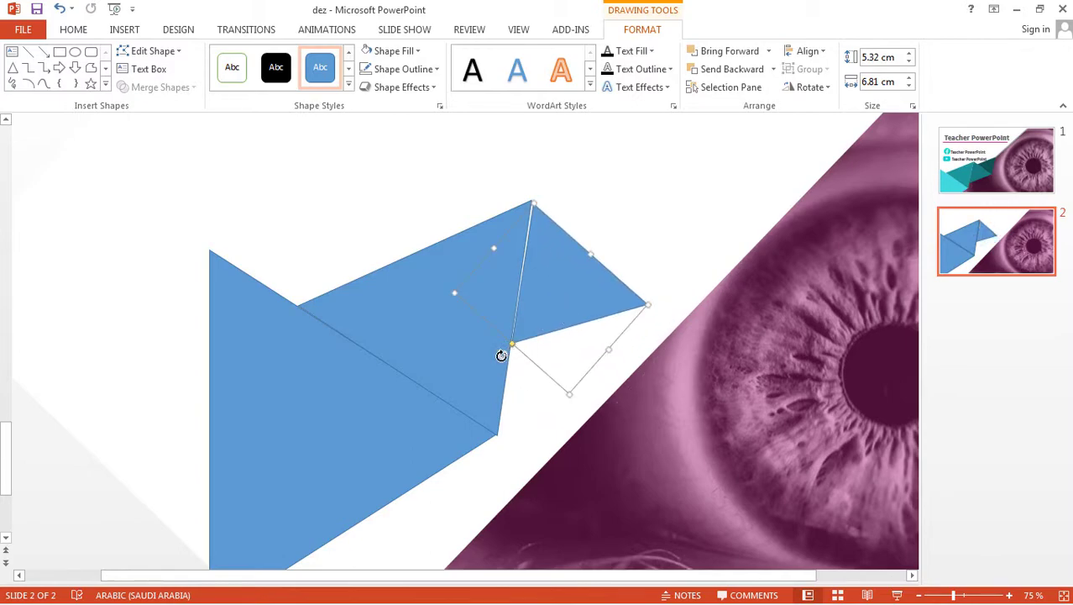
drag(501, 355, 503, 353)
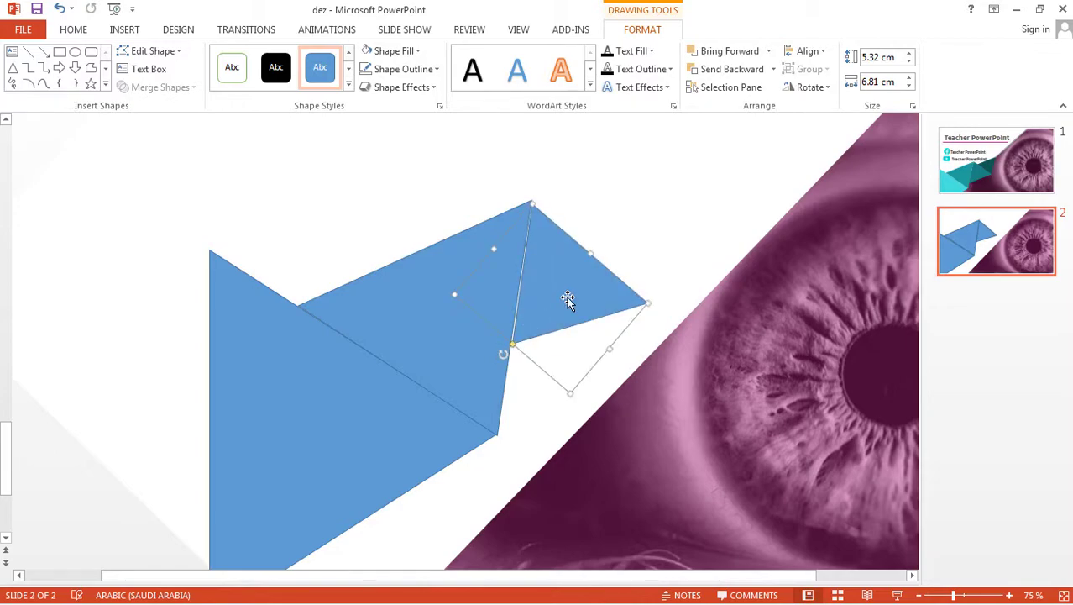
Shrink and tilt the smallest triangle to 3.86 × 4.95 cm against the third triangle's edge
click(641, 236)
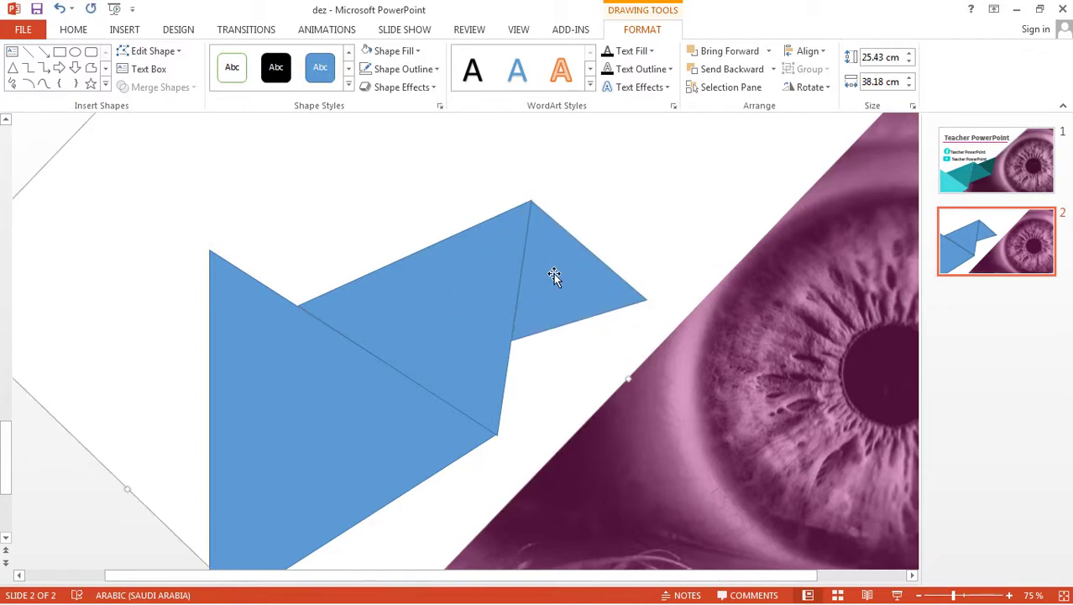
drag(552, 278, 611, 254)
shift+click(612, 253)
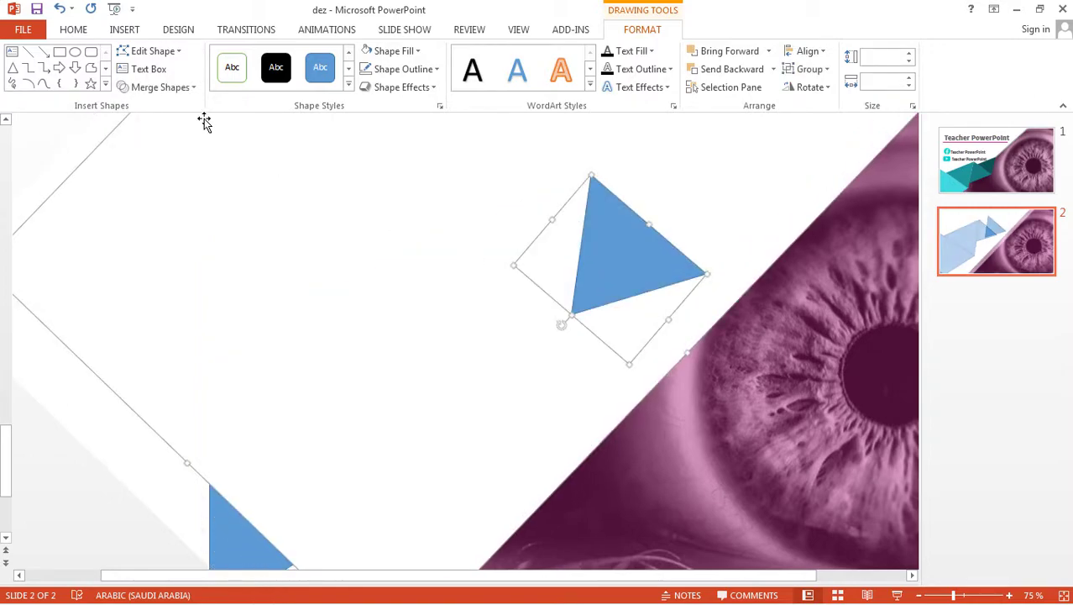
key(ctrl+z)
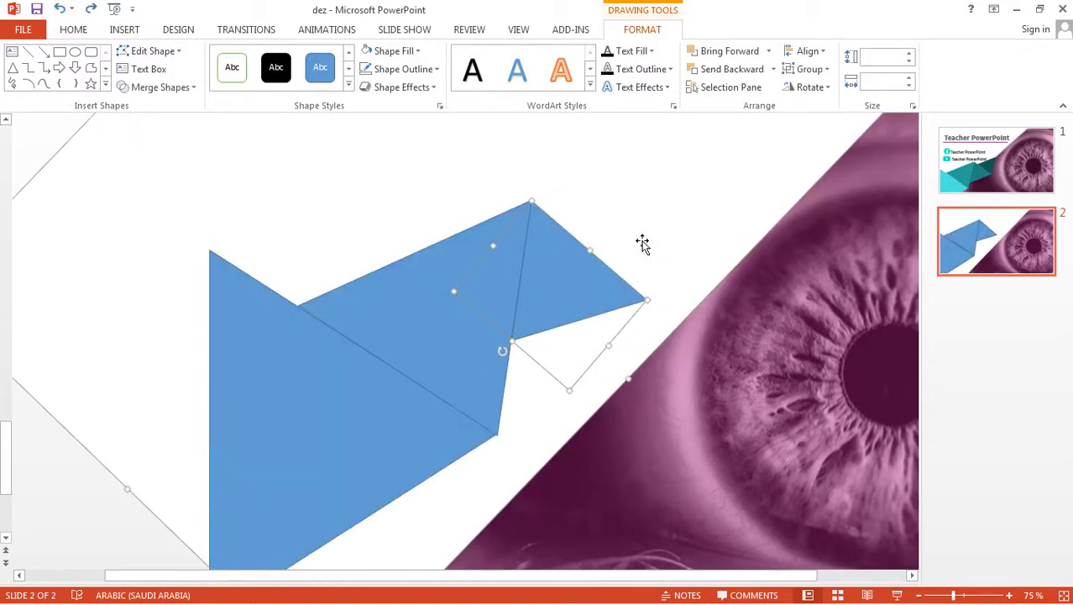
click(568, 271)
click(565, 270)
drag(565, 270, 645, 242)
mouse_move(658, 318)
mouse_down()
mouse_move(661, 282)
mouse_move(646, 262)
mouse_up()
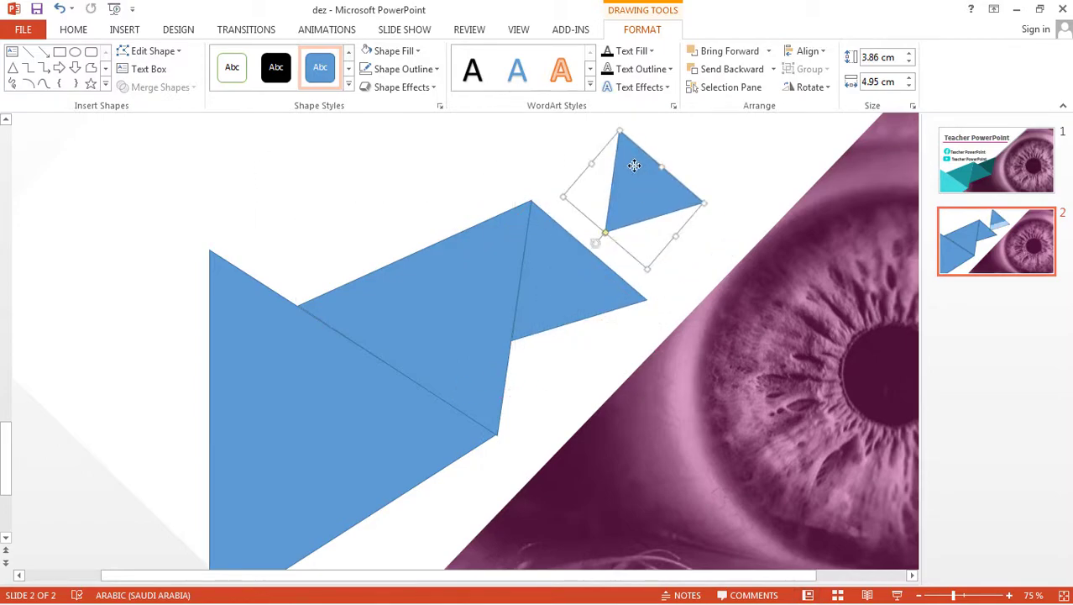
drag(635, 163, 674, 233)
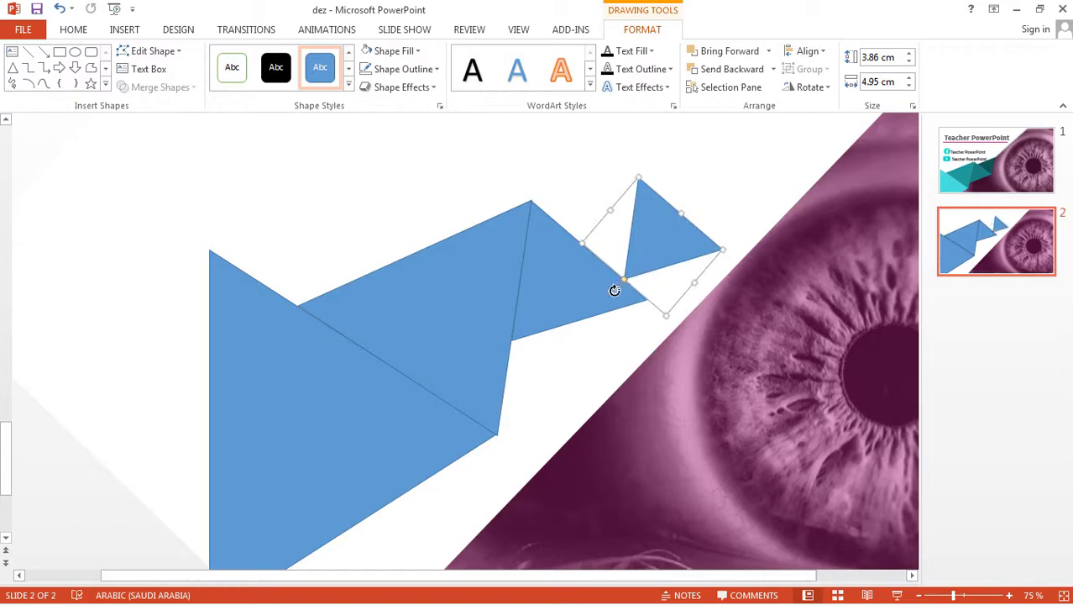
mouse_move(615, 290)
mouse_down()
mouse_move(588, 240)
mouse_move(618, 236)
mouse_up()
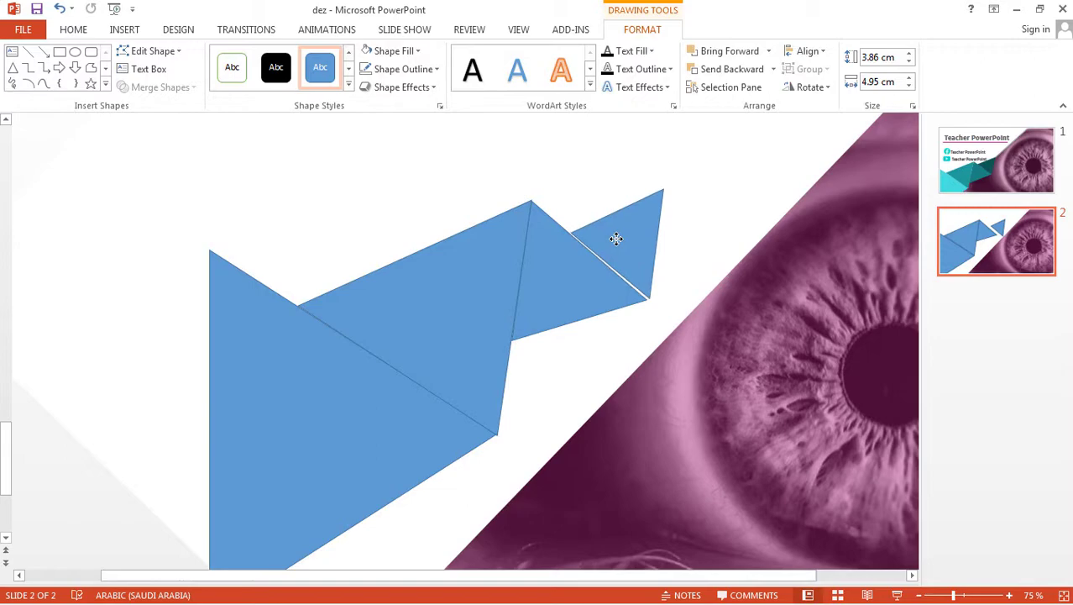
Select the small triangle and add the other blue triangles to the selection
click(616, 239)
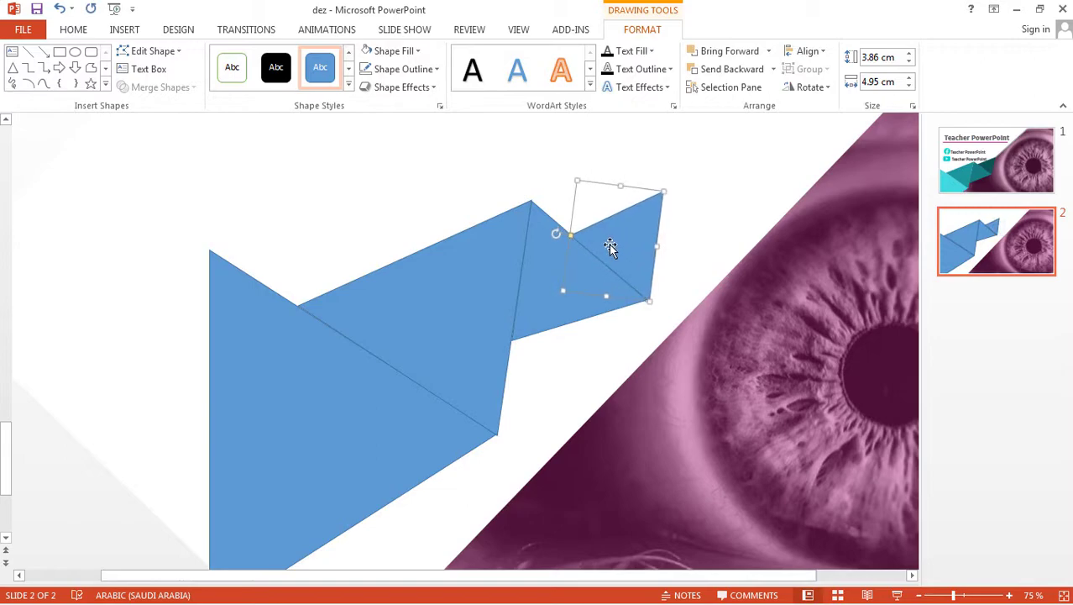
click(621, 312)
click(635, 244)
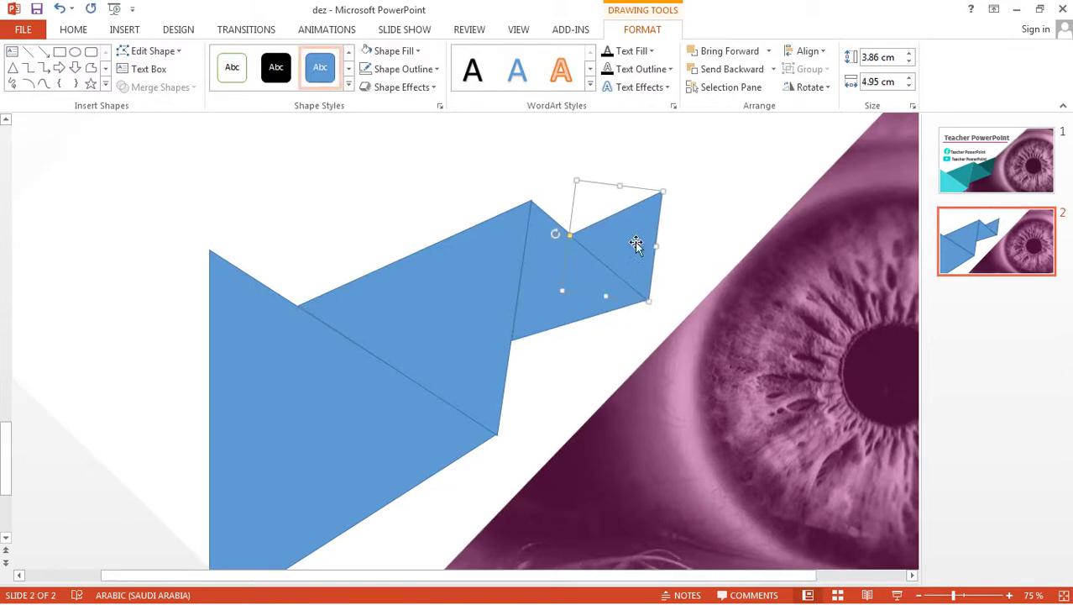
shift+click(459, 289)
shift+click(420, 327)
Set No Outline on all the selected blue triangles
shift+click(304, 425)
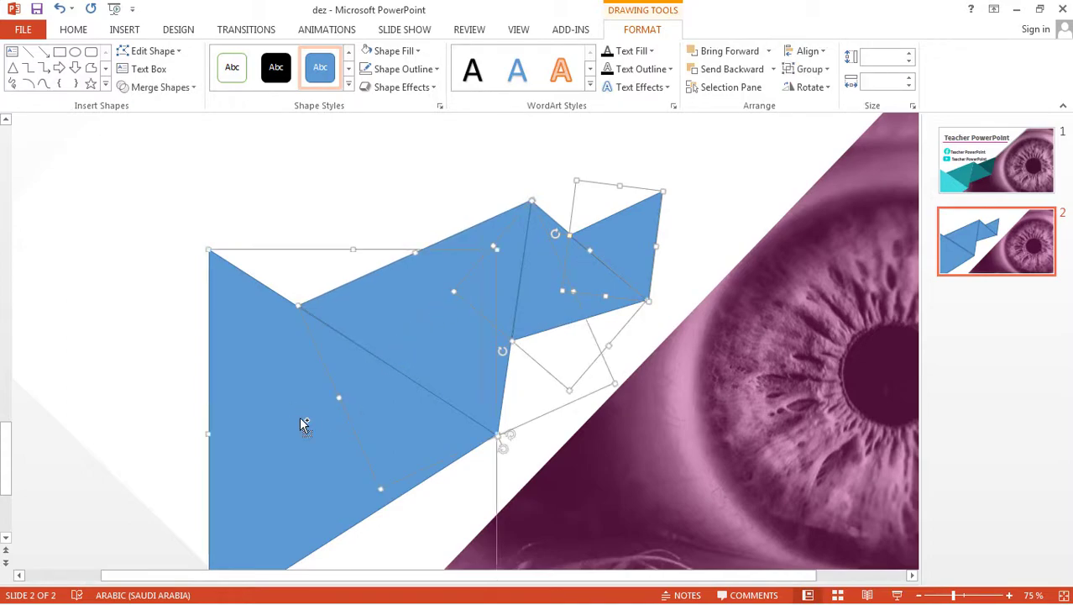
click(402, 70)
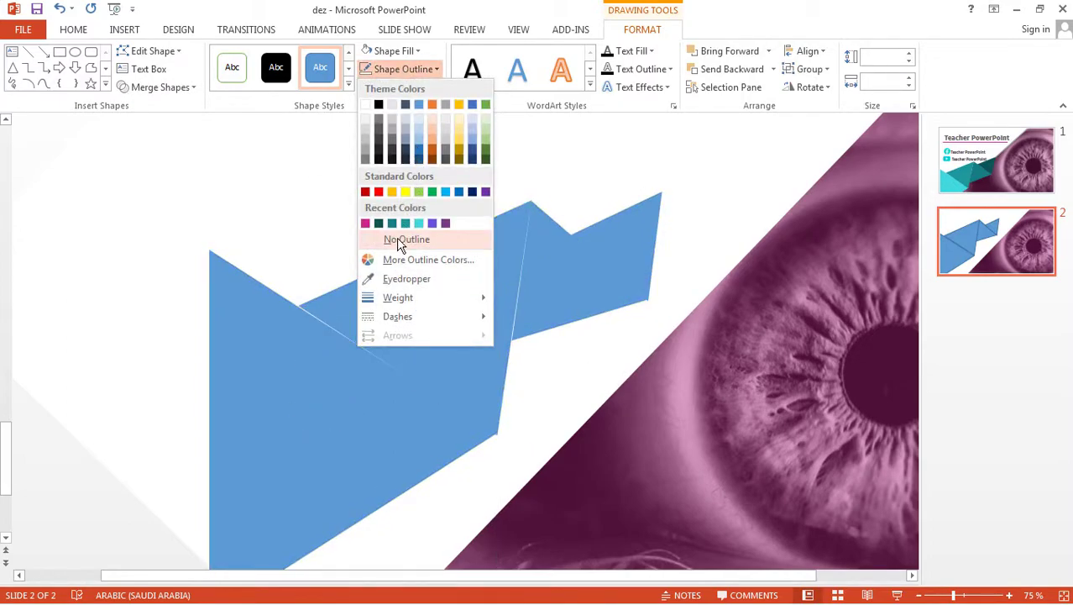
click(400, 241)
Check the large and top-right small triangles individually to confirm their outlines are gone
click(695, 206)
click(406, 323)
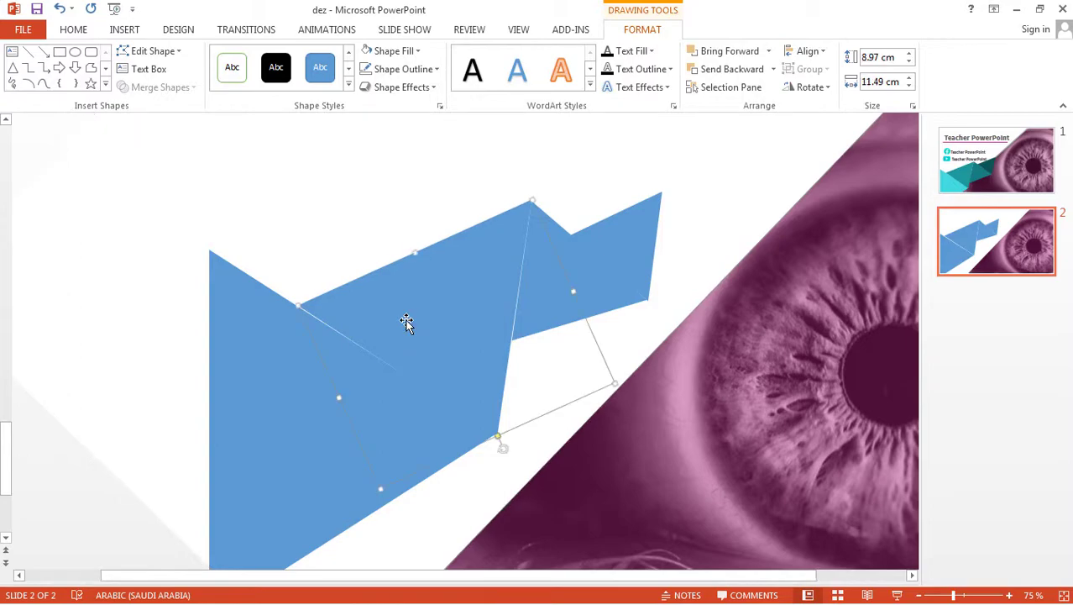
click(565, 287)
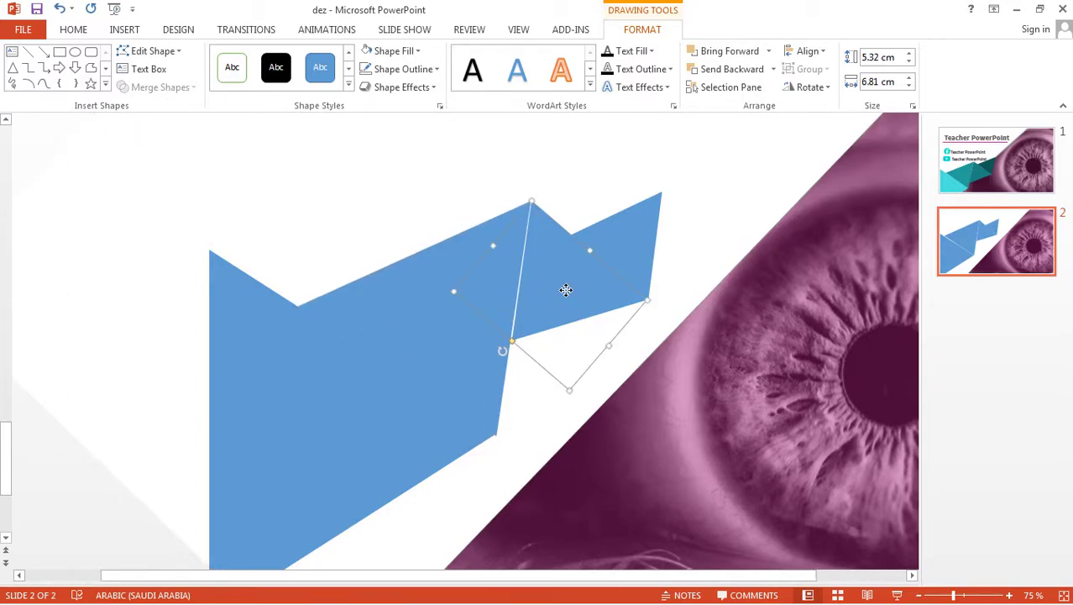
click(634, 252)
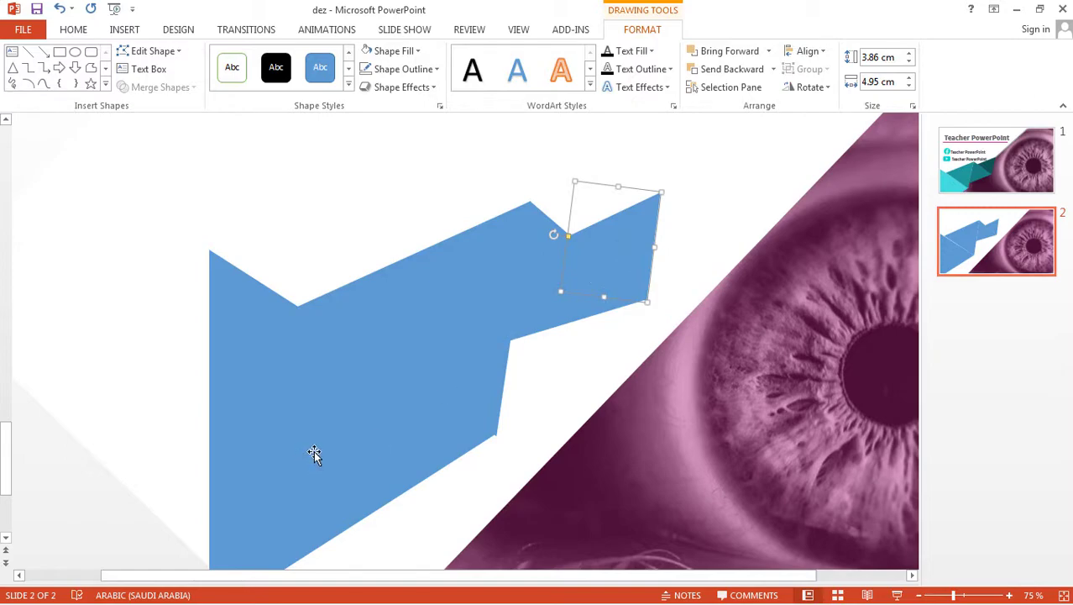
ctrl+scroll(319, 451, down, 2)
Fill the largest triangle with cyan and the middle triangle with Turquoise
click(278, 431)
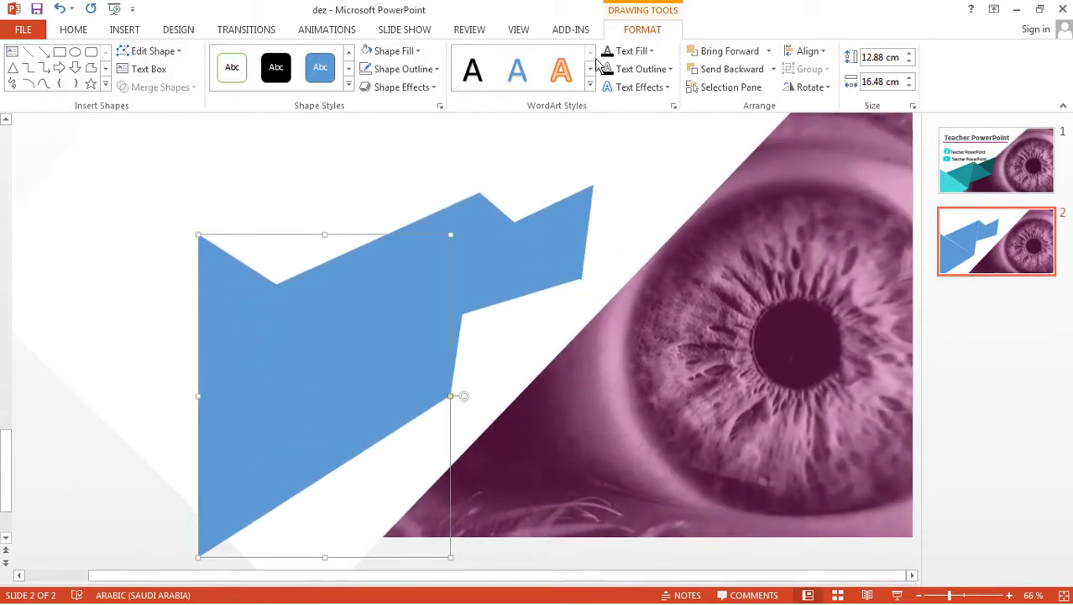
click(394, 50)
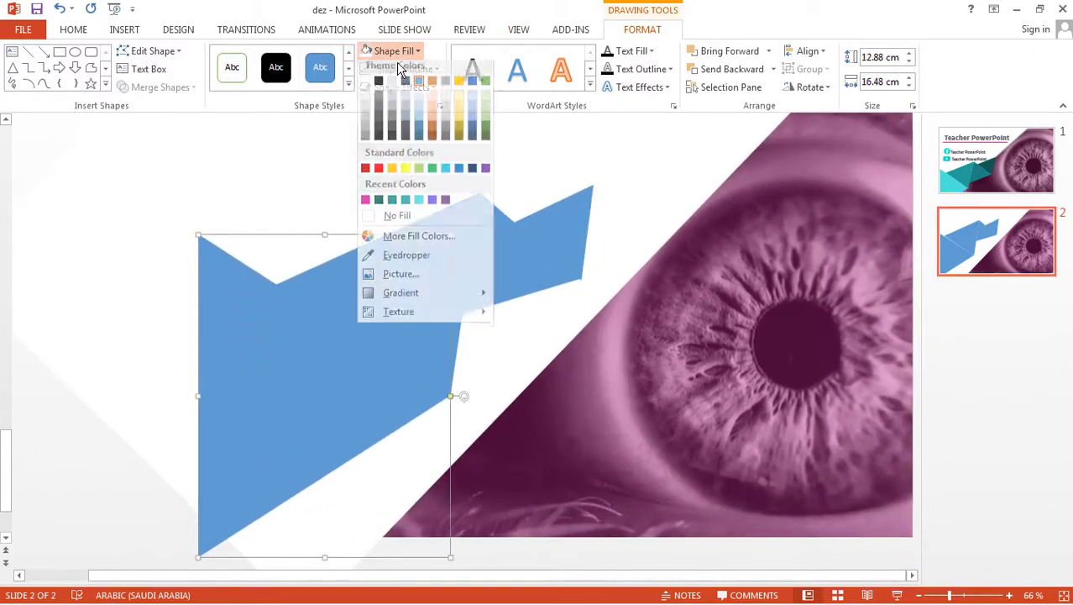
click(417, 205)
click(415, 302)
click(388, 50)
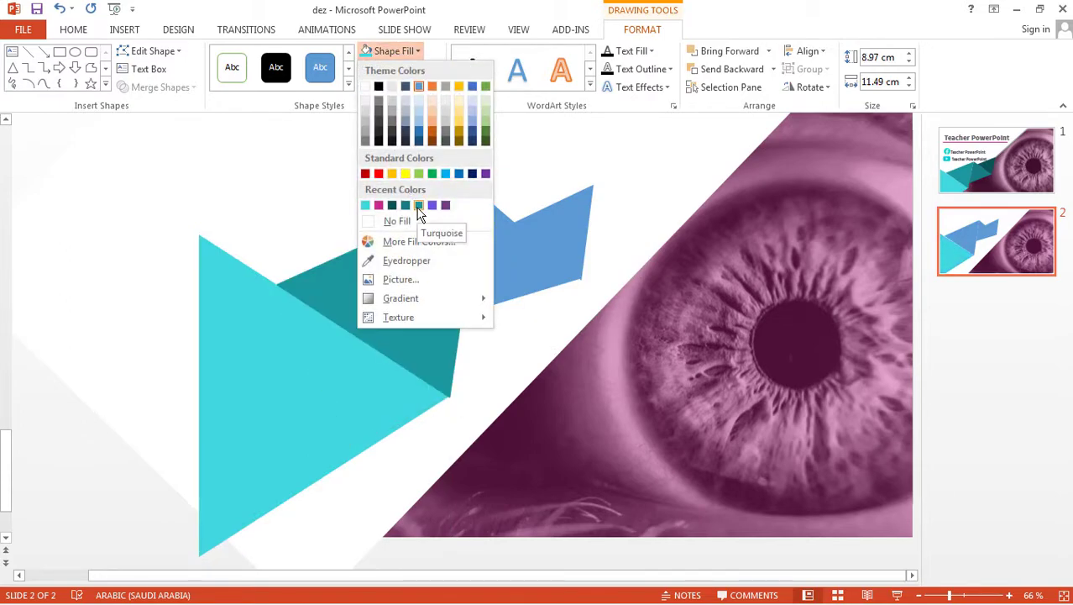
click(418, 206)
Fill the next triangle with Dark Teal and the small top-right triangle with Blue
click(515, 252)
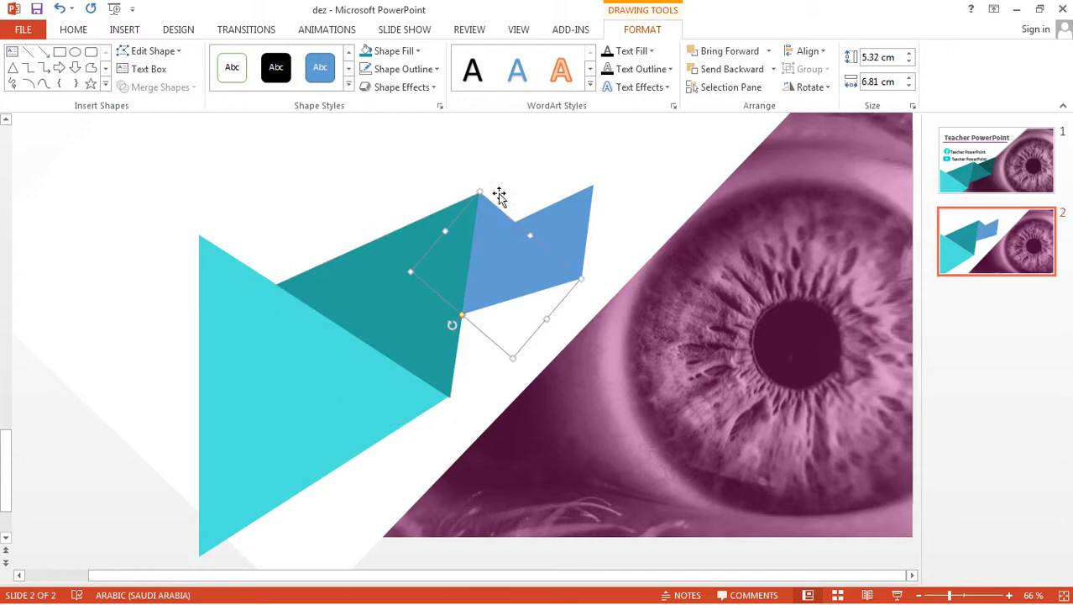
click(393, 50)
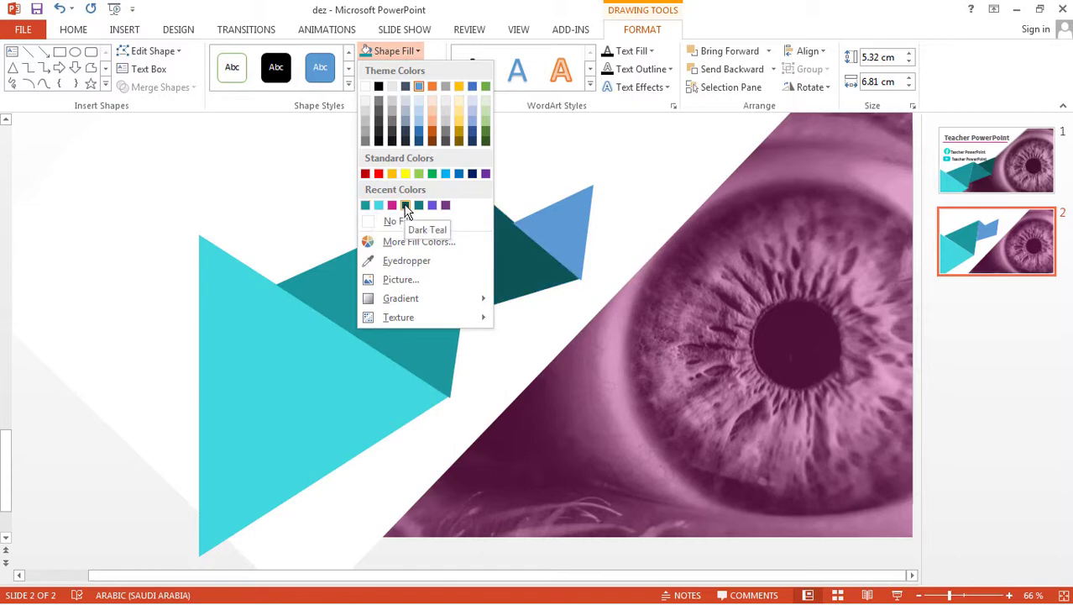
click(405, 206)
click(532, 227)
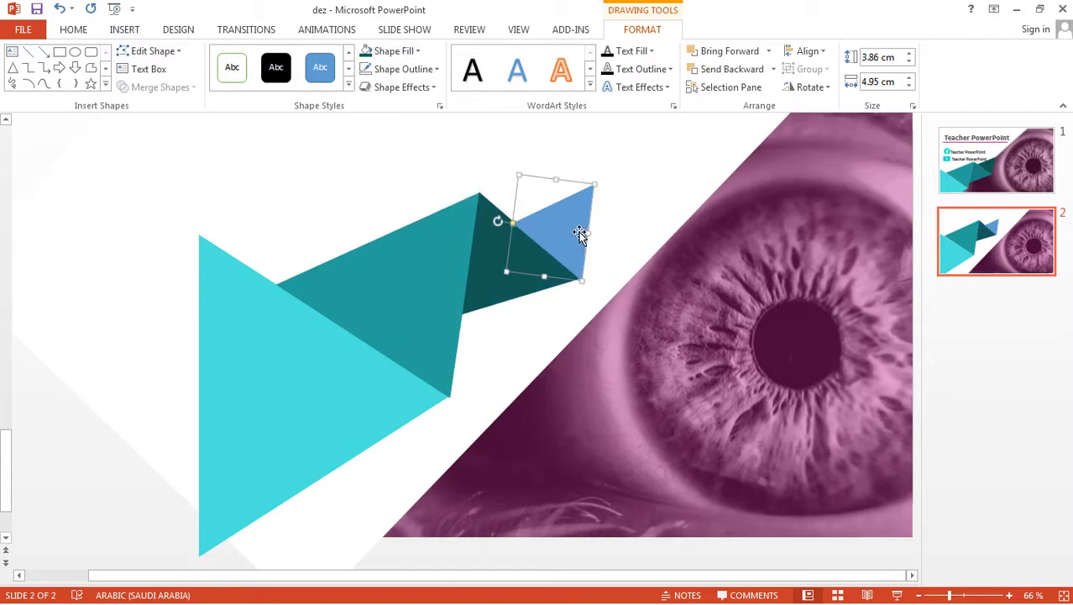
click(390, 51)
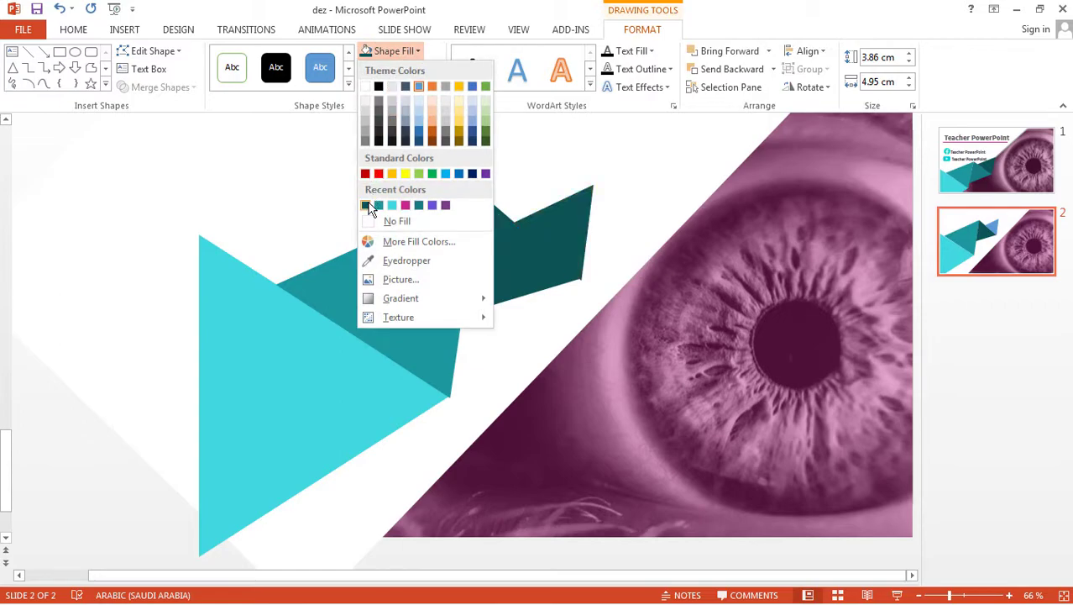
click(435, 213)
click(642, 216)
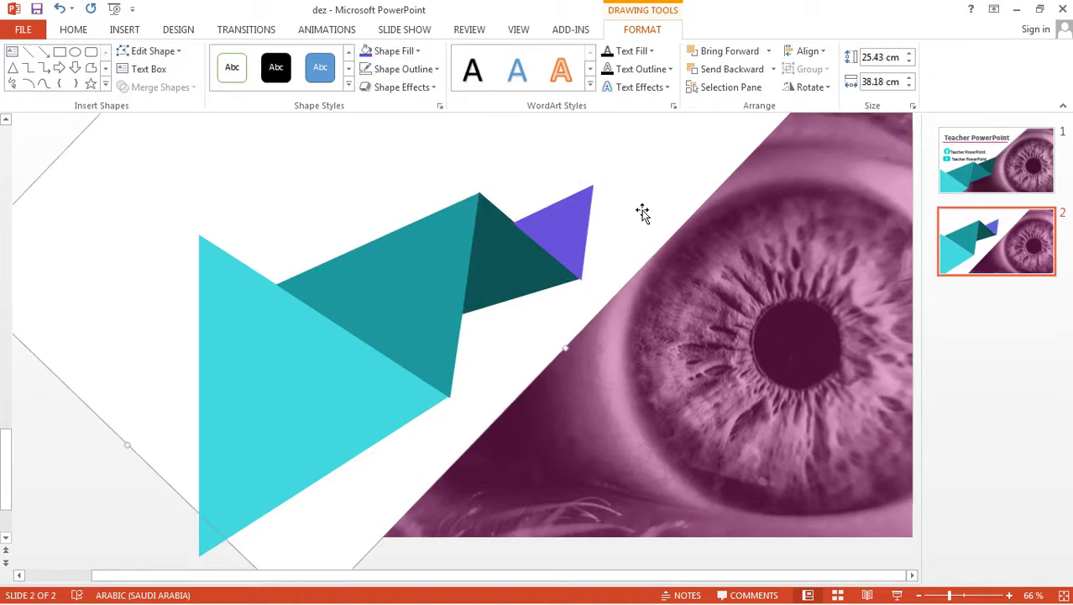
click(585, 229)
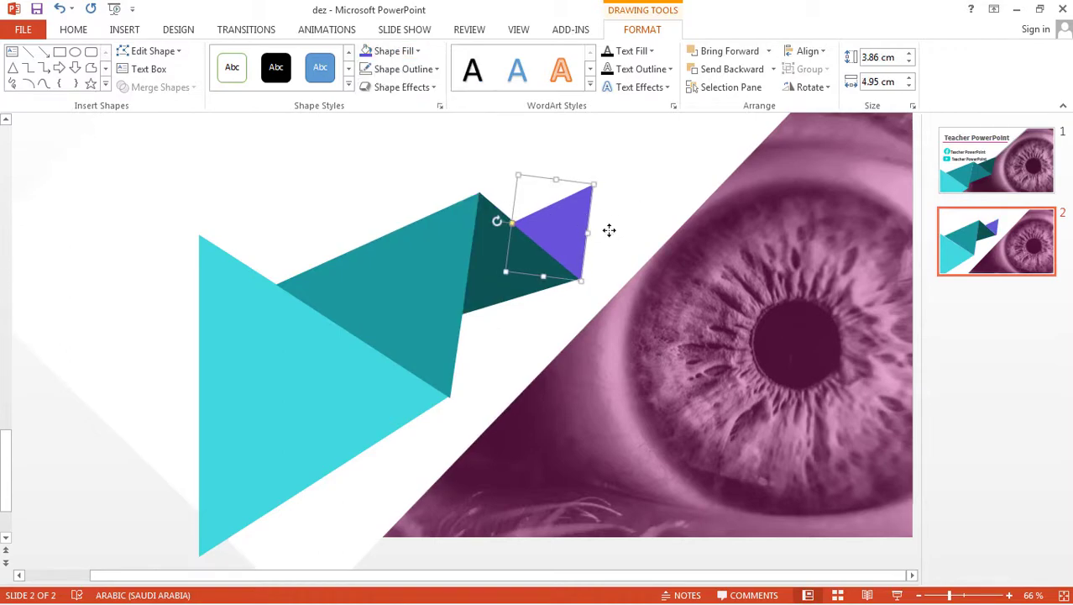
click(619, 234)
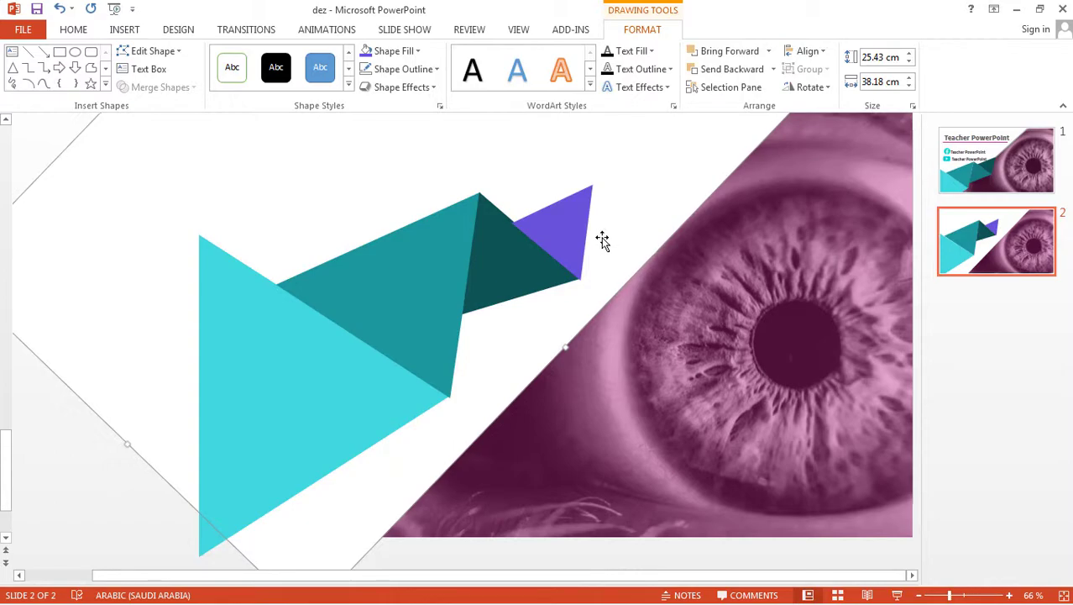
click(571, 229)
click(650, 361)
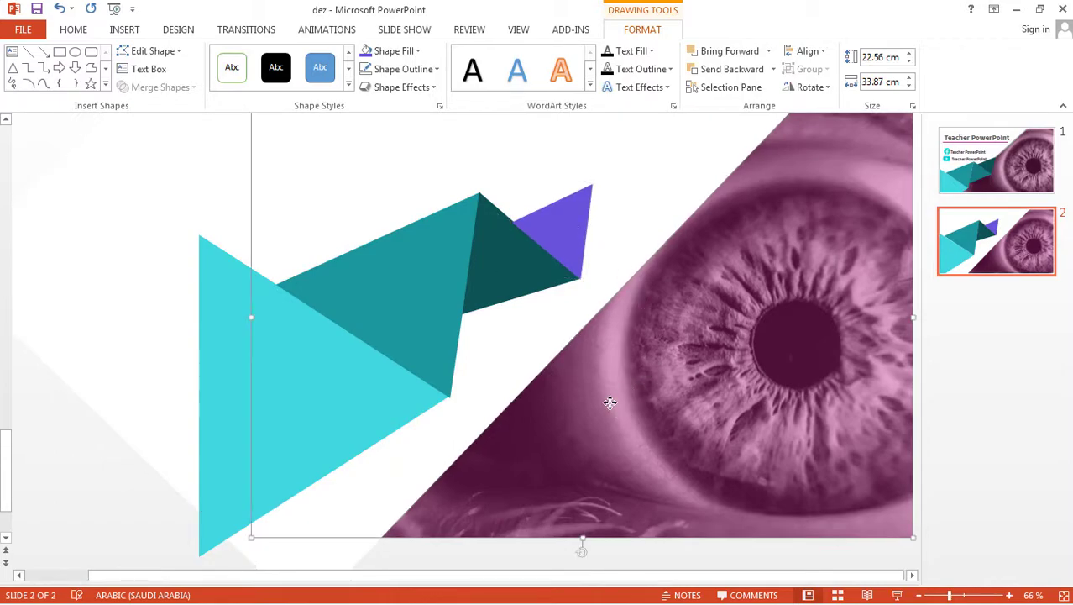
drag(508, 361, 511, 365)
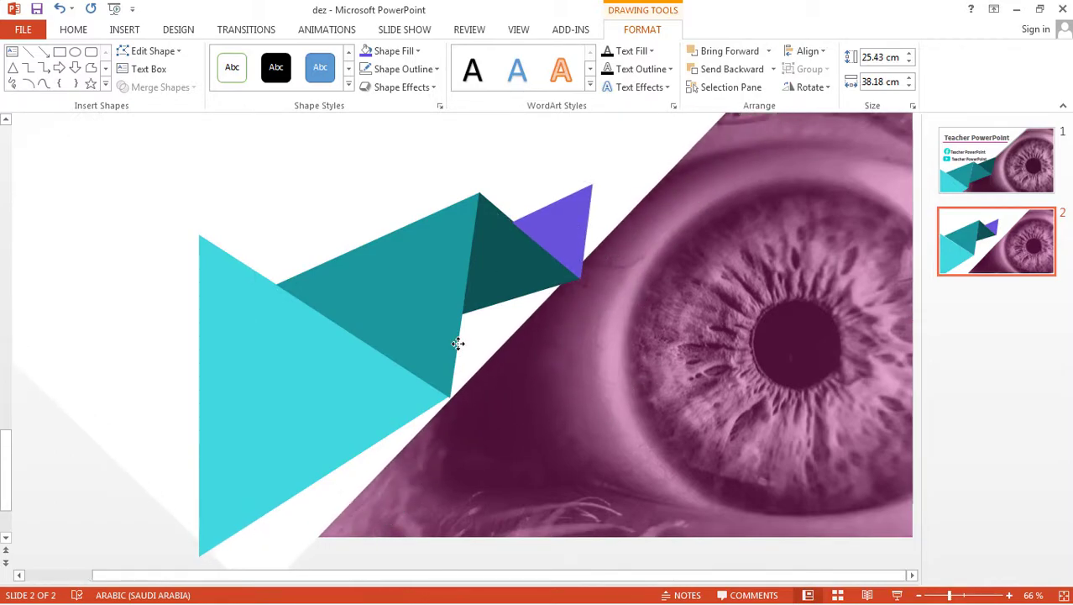
click(323, 373)
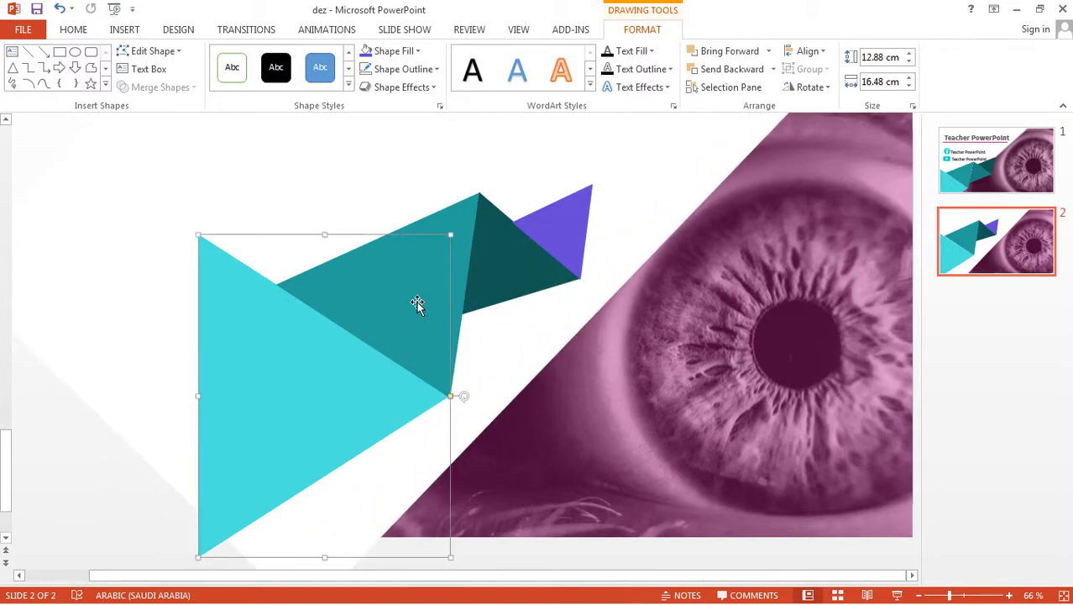
shift+click(459, 223)
Move the four-triangle cluster four nudges lower so it overlaps the eye photo's lower-left edge
shift+click(528, 252)
shift+click(570, 227)
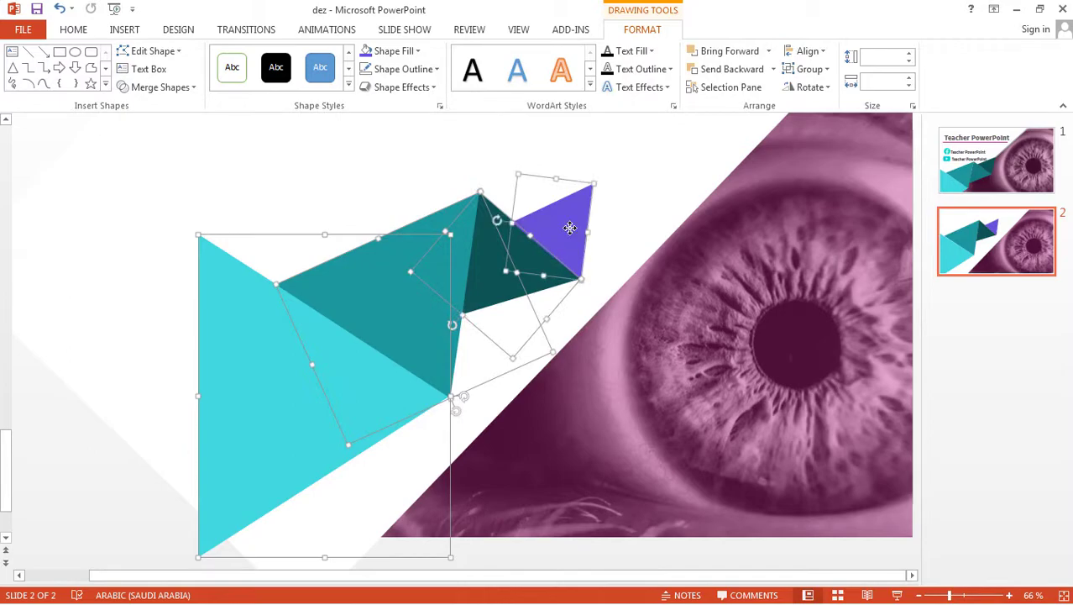
key(Down)
key(Down)
key(Down)
key(Down)
key(Down)
key(Down)
key(Down)
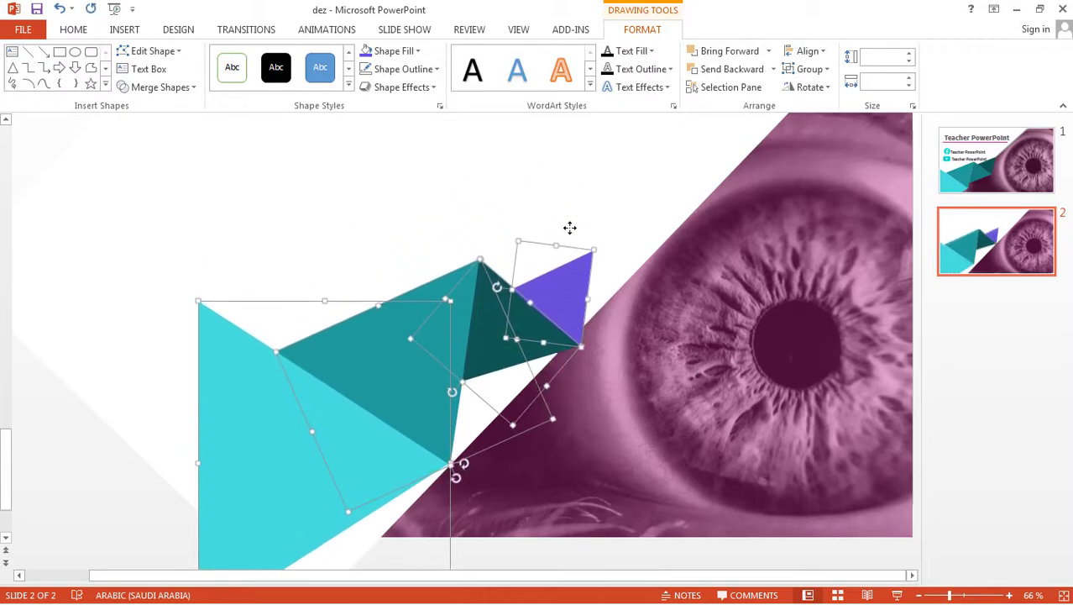
key(Down)
key(Down)
key(Down)
key(Down)
key(Down)
key(Down)
key(Down)
key(Down)
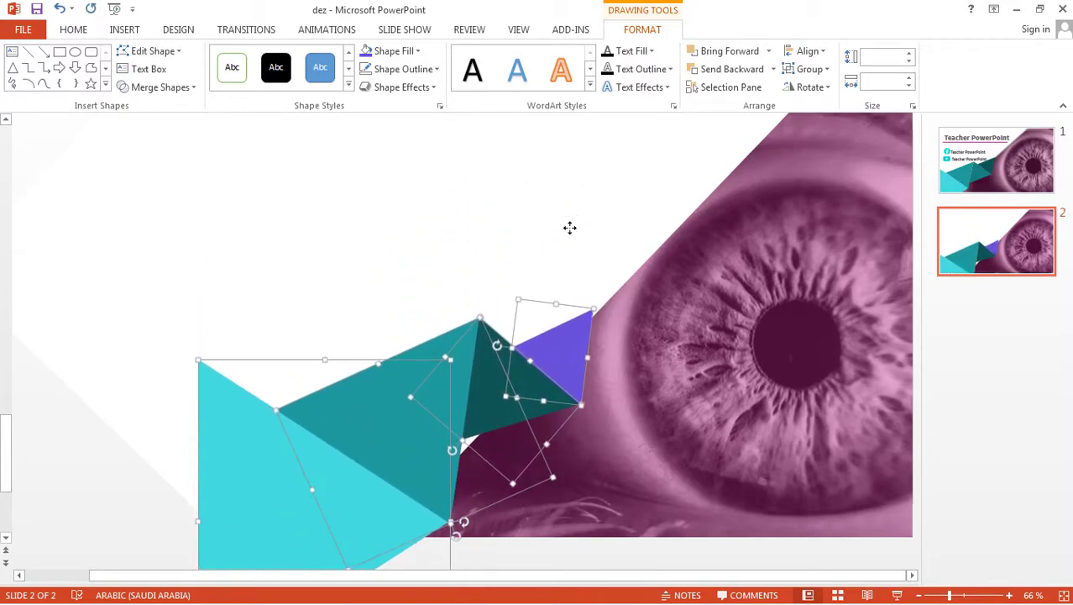
key(Down)
key(Down)
key(Down)
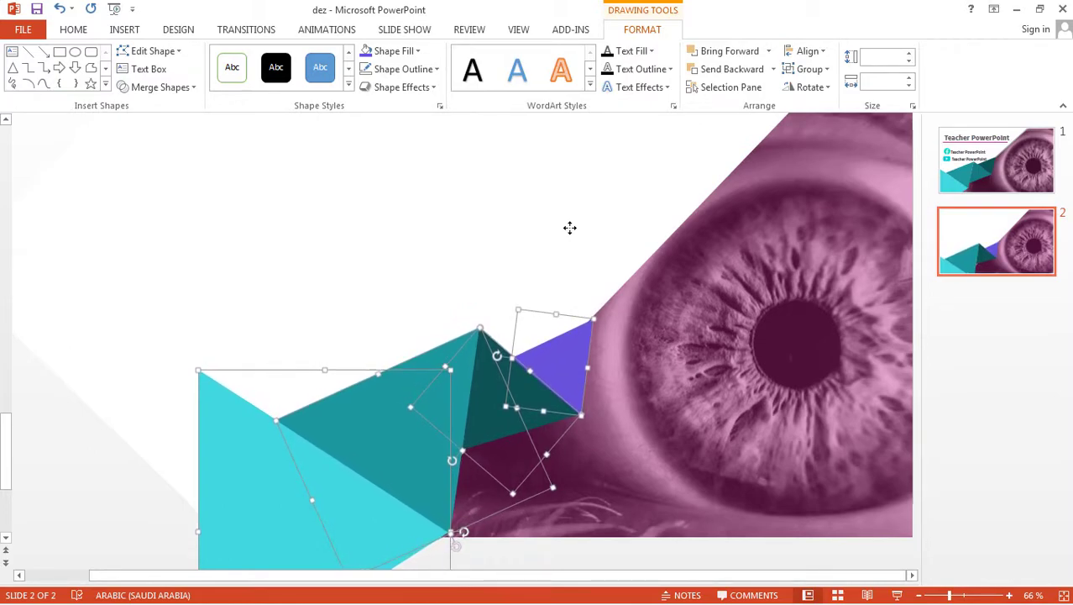
key(Down)
click(495, 241)
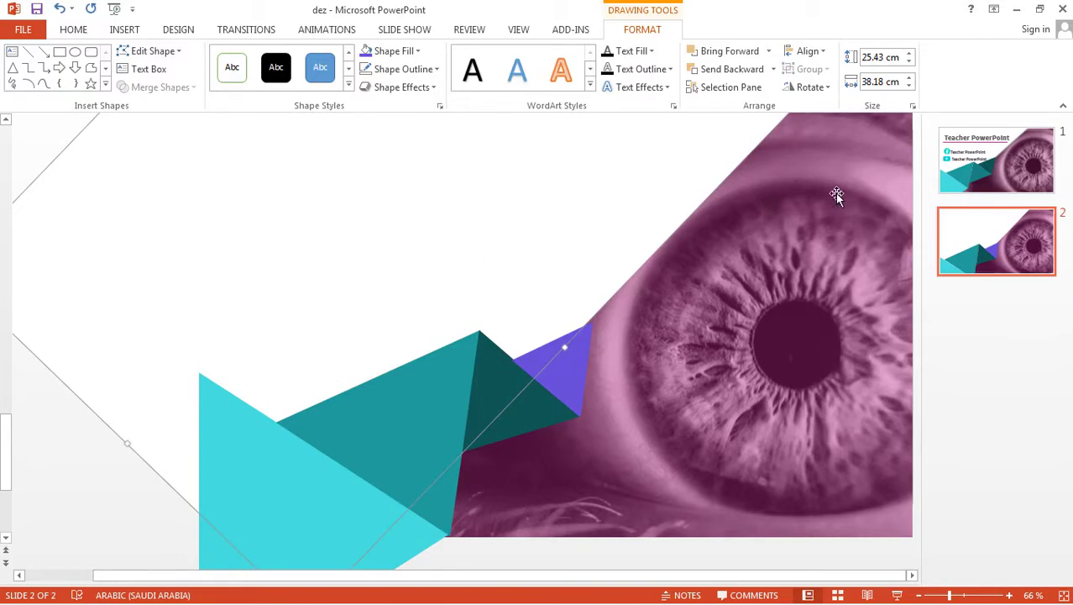
On slide 1, select the 'Teacher PowerPoint' title, pink underline, and Facebook and YouTube lines with icons
scroll(509, 263, down, 1)
scroll(509, 267, down, 1)
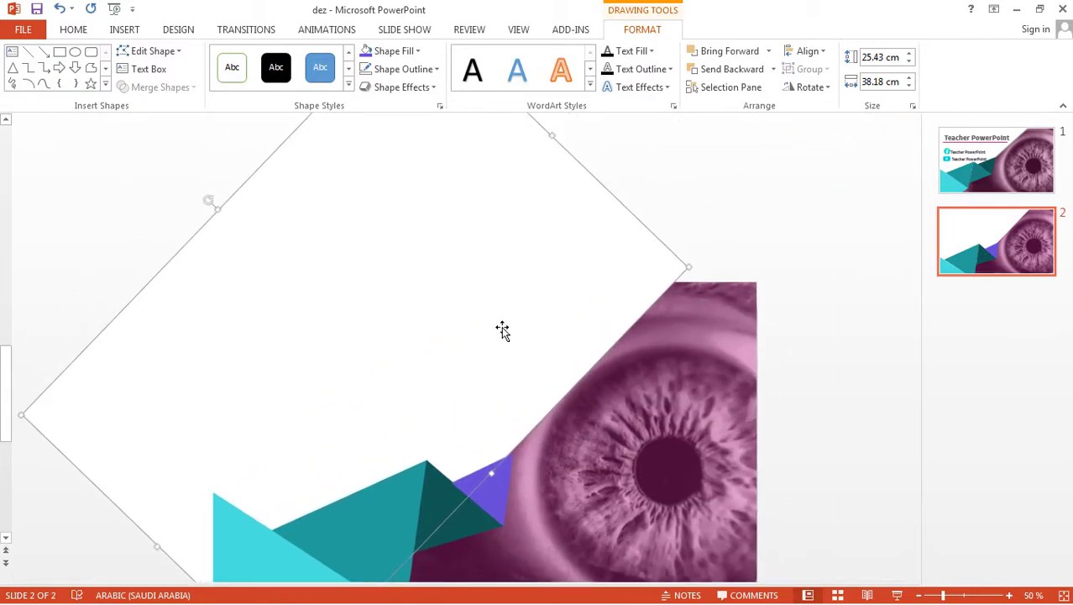
click(1000, 180)
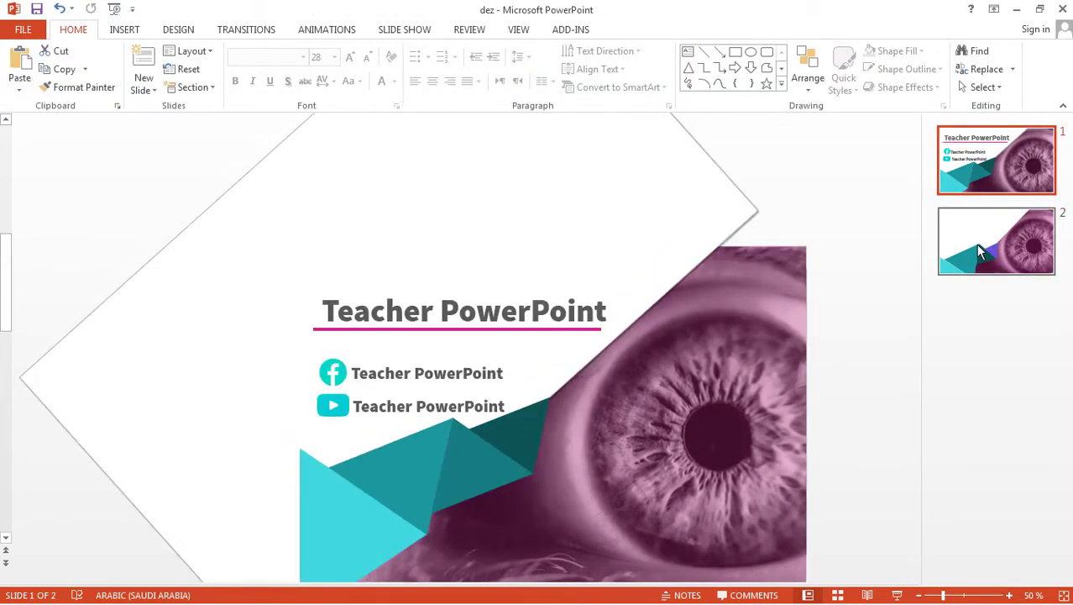
click(601, 298)
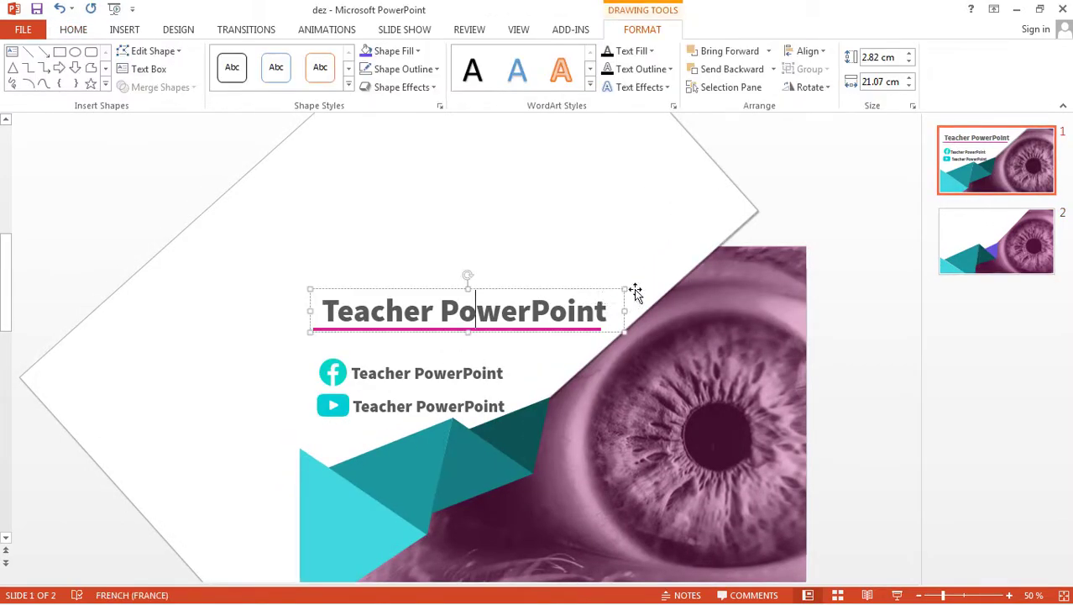
click(512, 330)
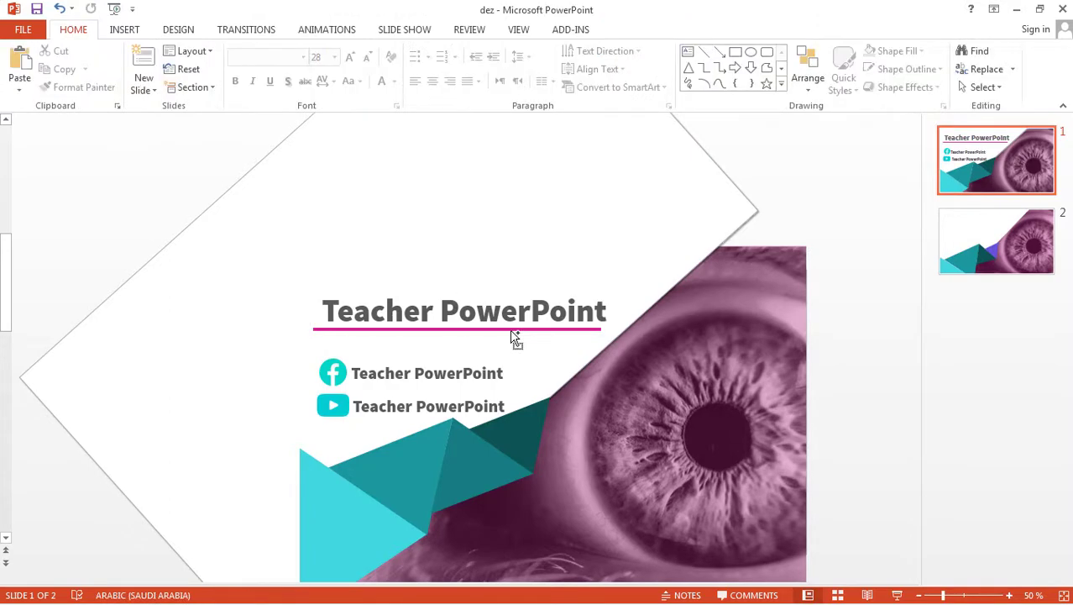
shift+click(510, 312)
shift+click(394, 373)
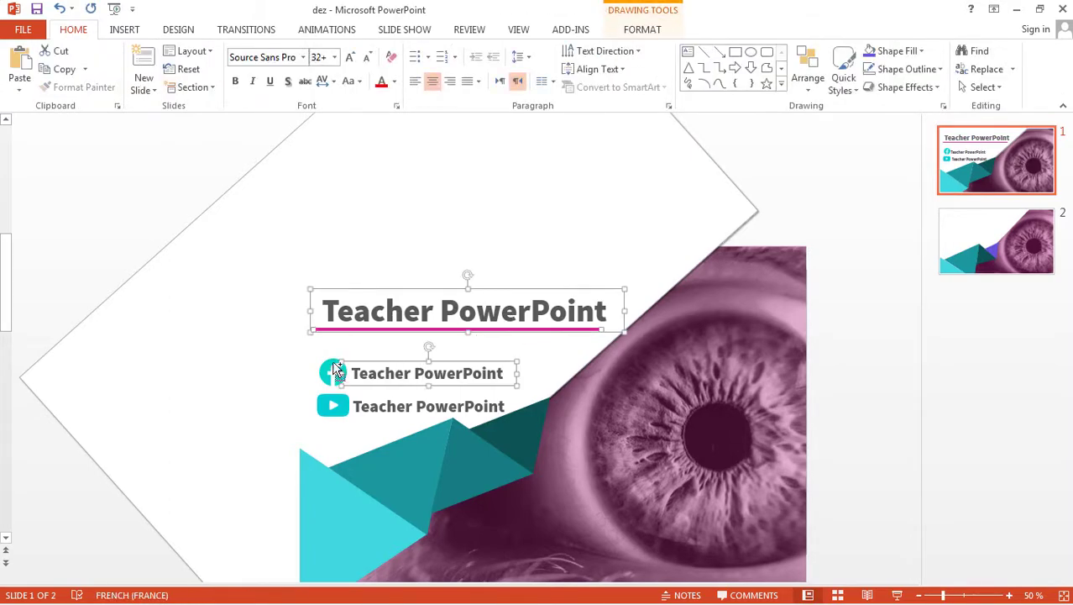
shift+click(333, 374)
shift+click(389, 412)
shift+click(335, 404)
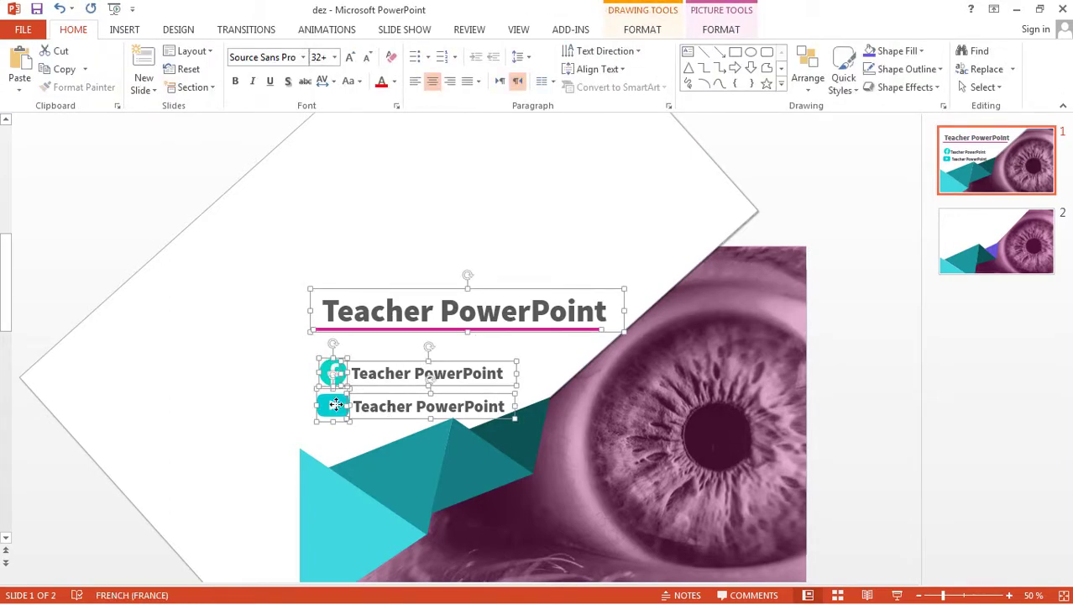
Paste the title, underline and social lines onto slide 2
click(1003, 252)
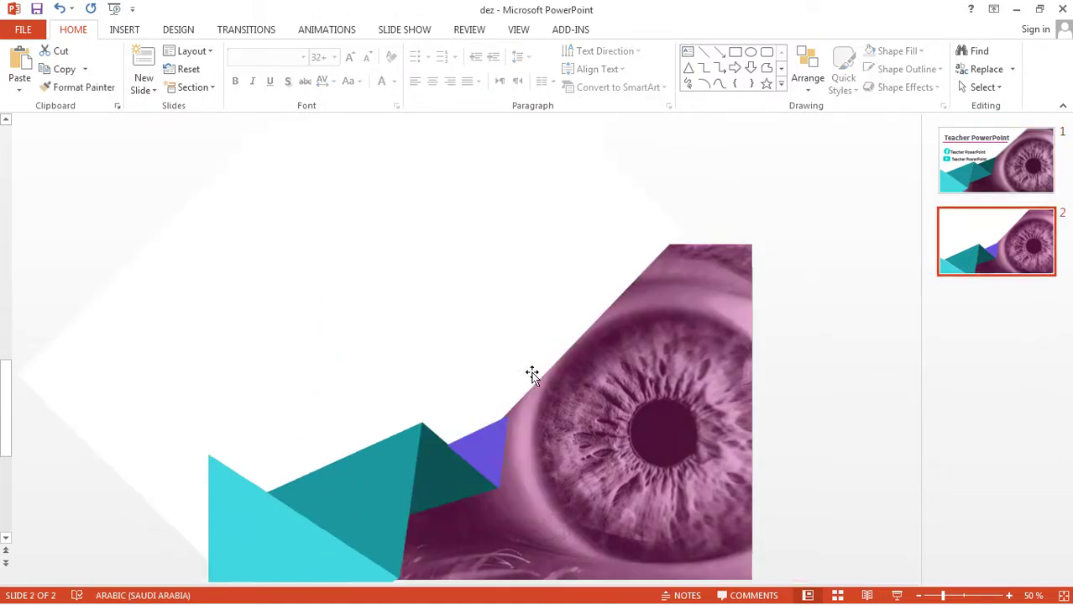
key(ctrl+v)
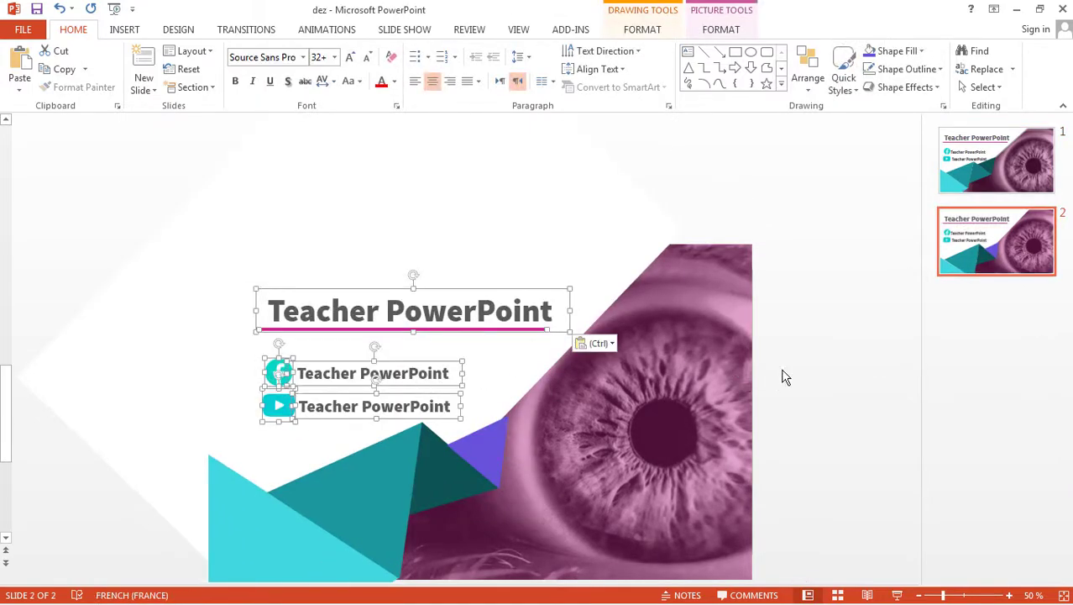
click(809, 364)
scroll(812, 363, down, 1)
scroll(812, 363, down, 2)
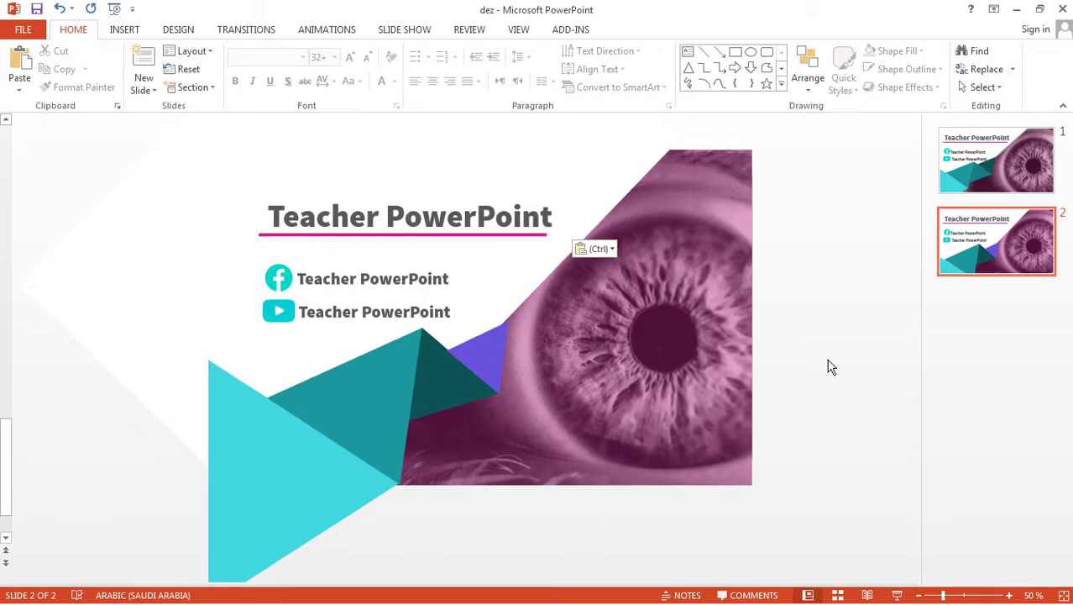
scroll(827, 367, up, 1)
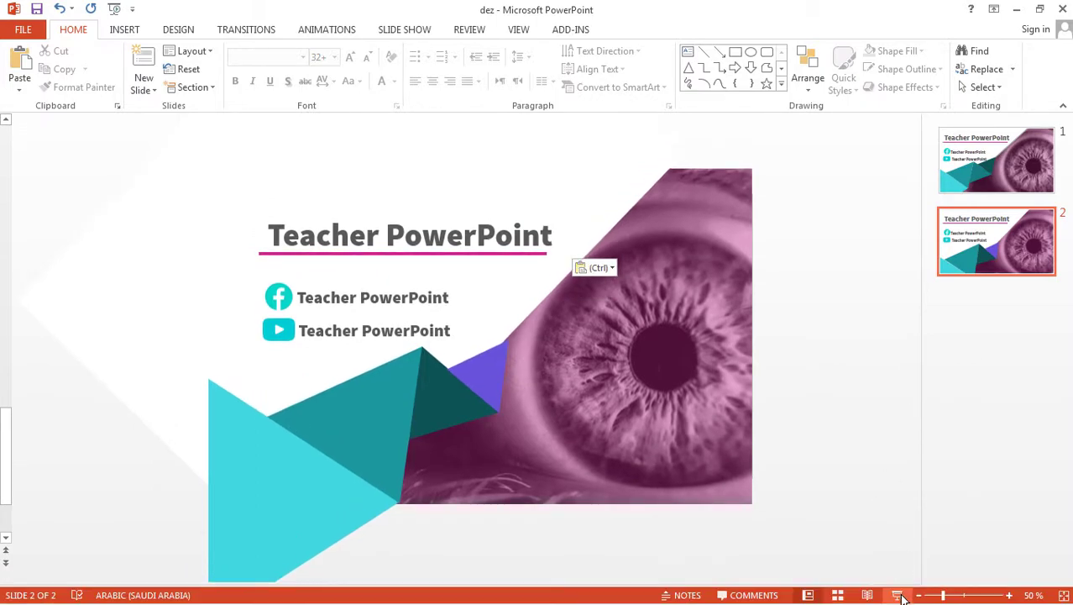
Preview slide 2 full screen, then nudge the four triangles one step left and up
click(898, 595)
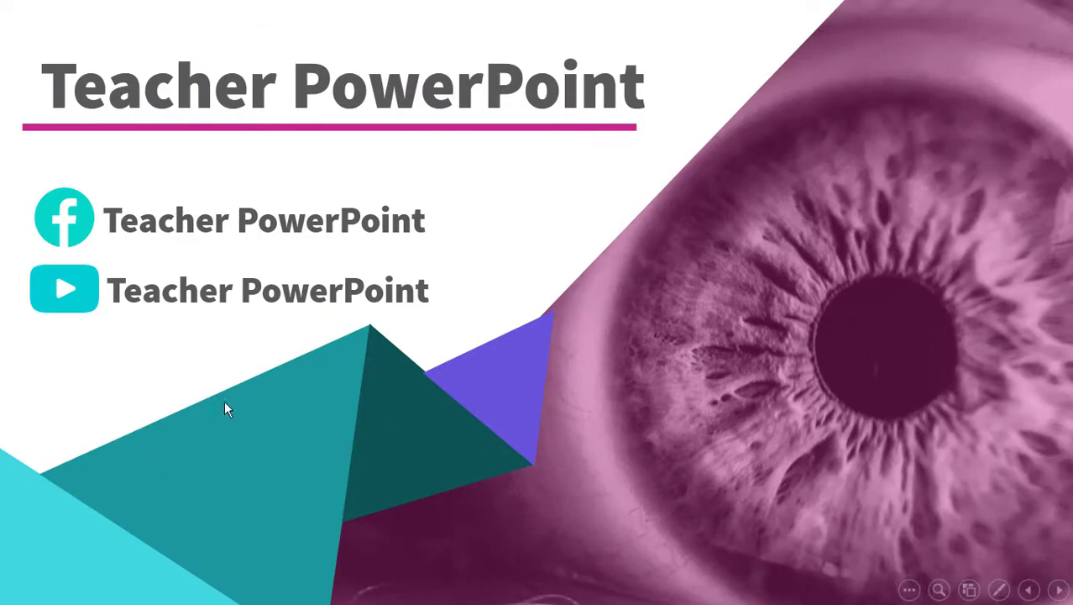
key(Escape)
click(432, 404)
shift+click(404, 411)
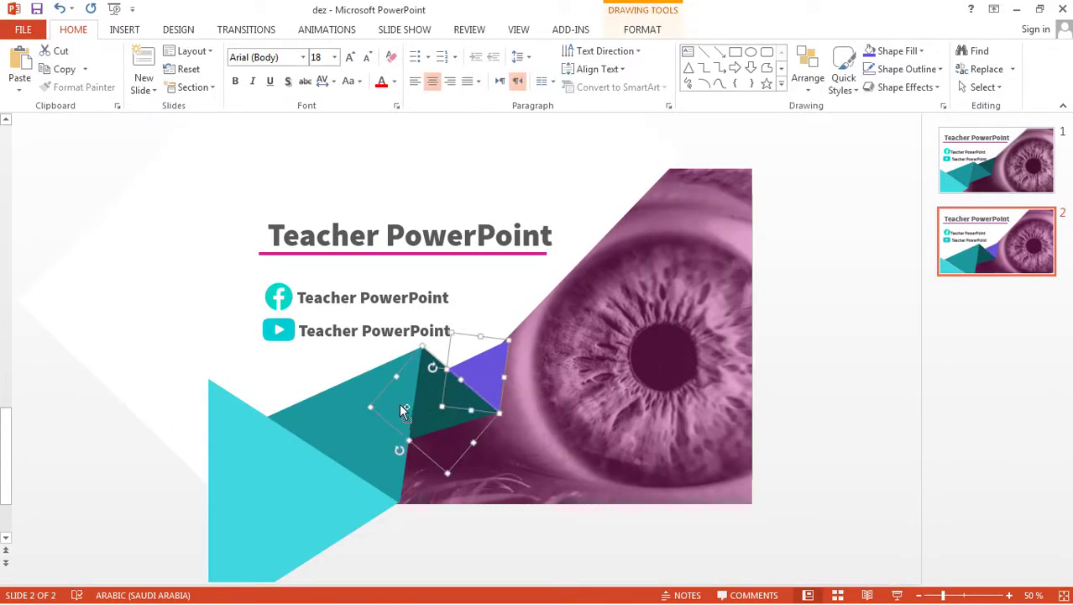
shift+click(321, 456)
shift+click(241, 507)
key(Left)
key(Up)
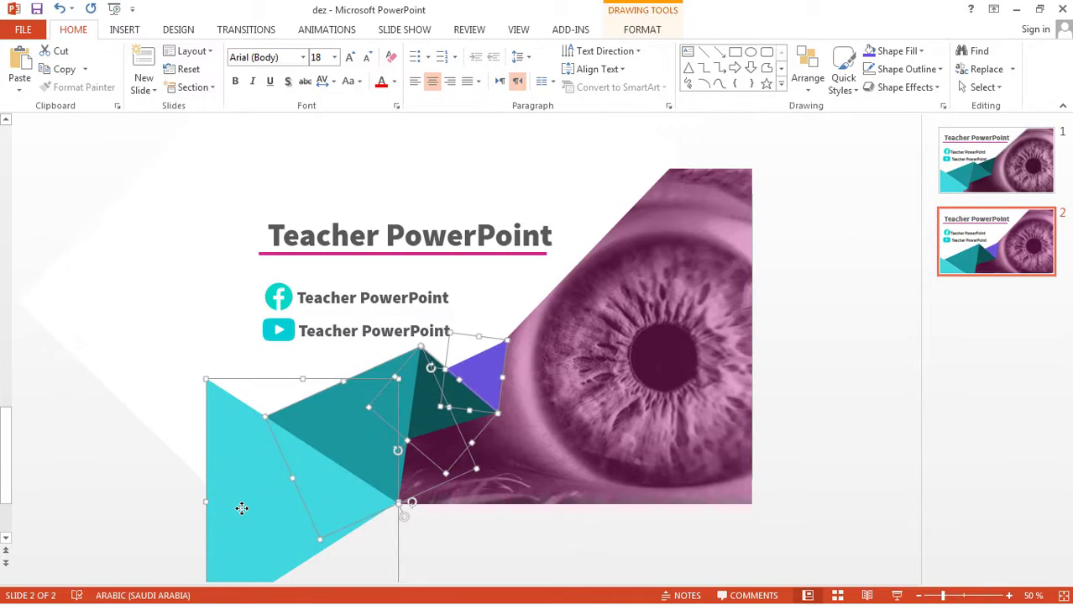
Nudge the triangle group one step right and replay slide 2 as a full-screen show
click(496, 294)
click(496, 373)
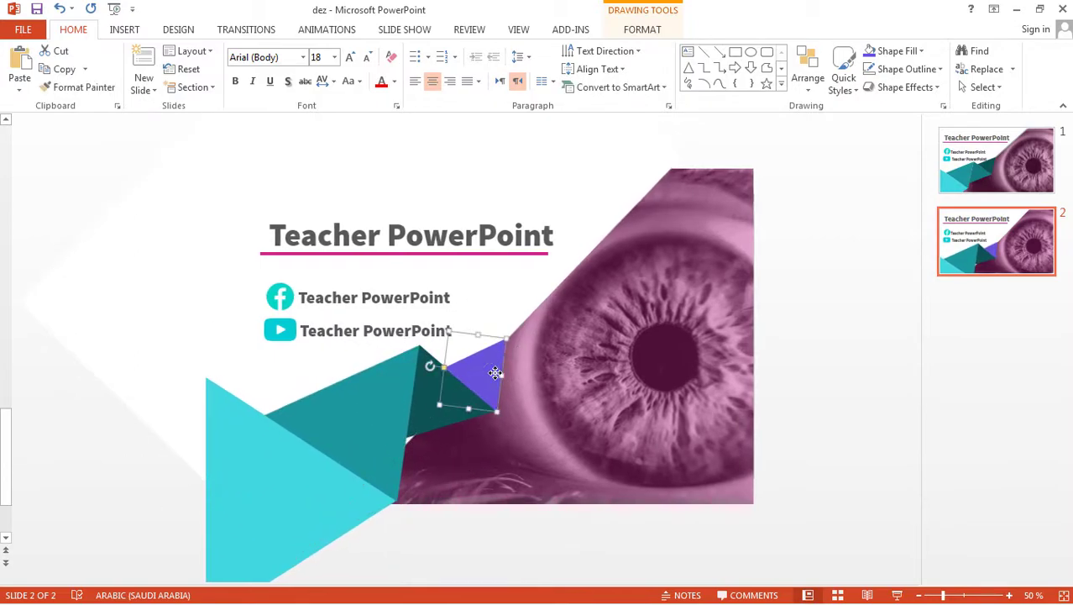
shift+click(432, 419)
shift+click(341, 411)
shift+click(266, 505)
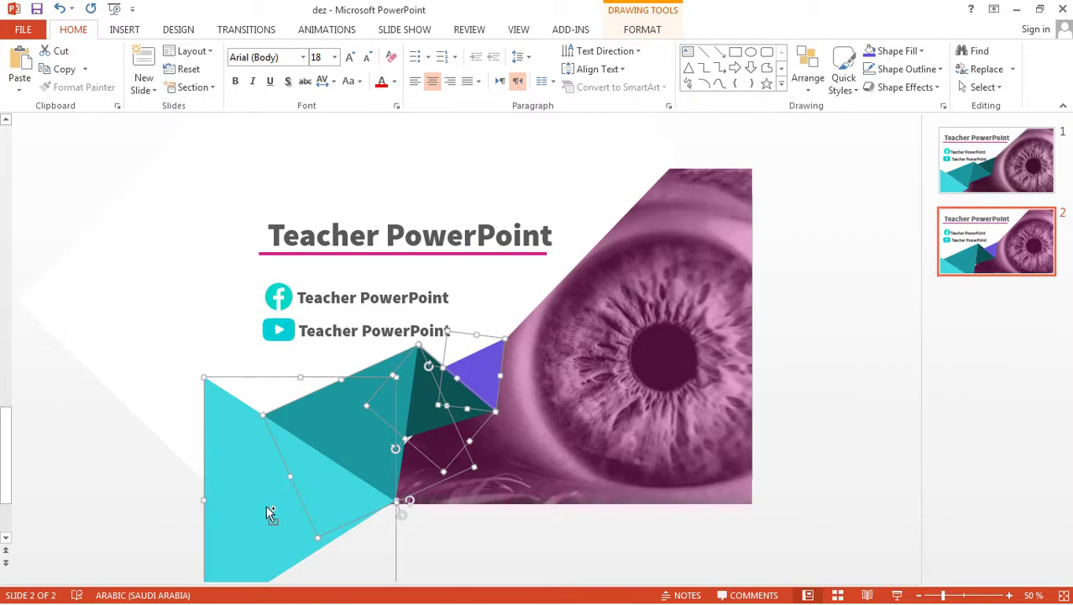
key(Right)
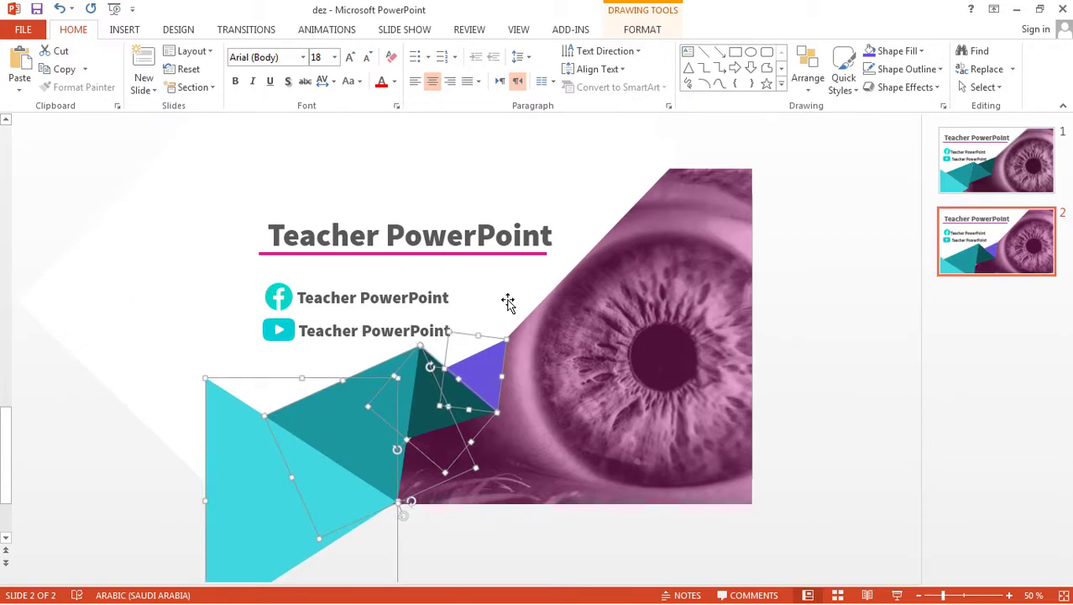
click(501, 294)
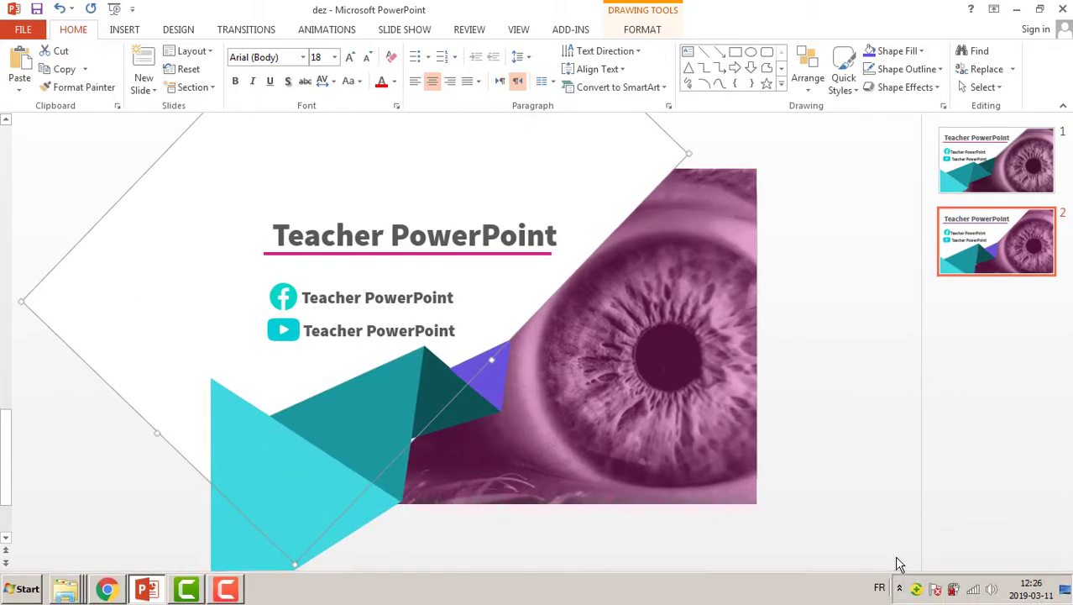
key(shift+F5)
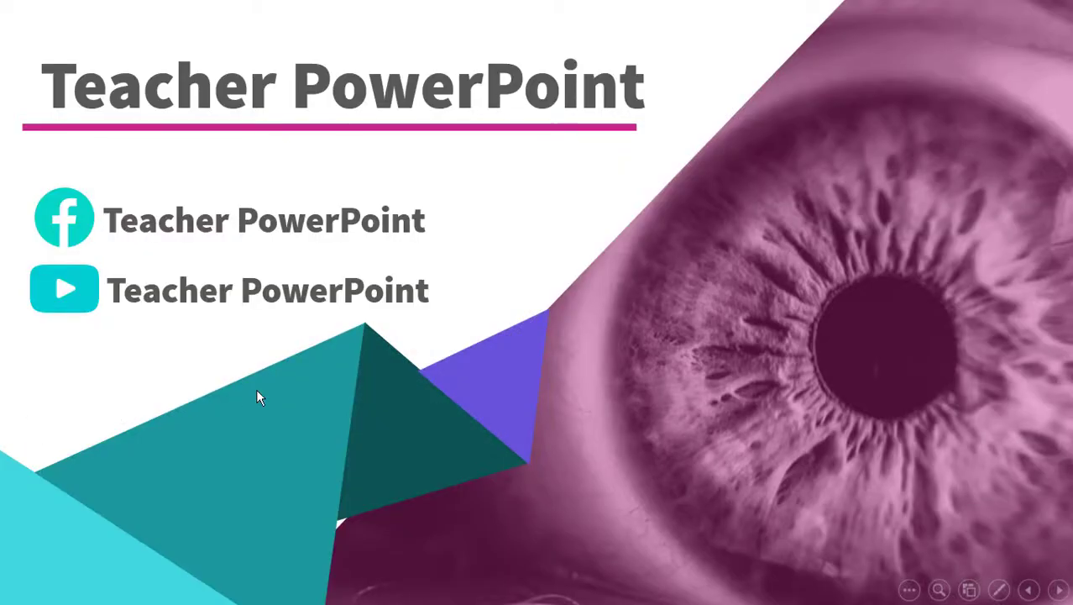
Lower the four triangles by one nudge and run slide 2 as a full-screen show again
key(Escape)
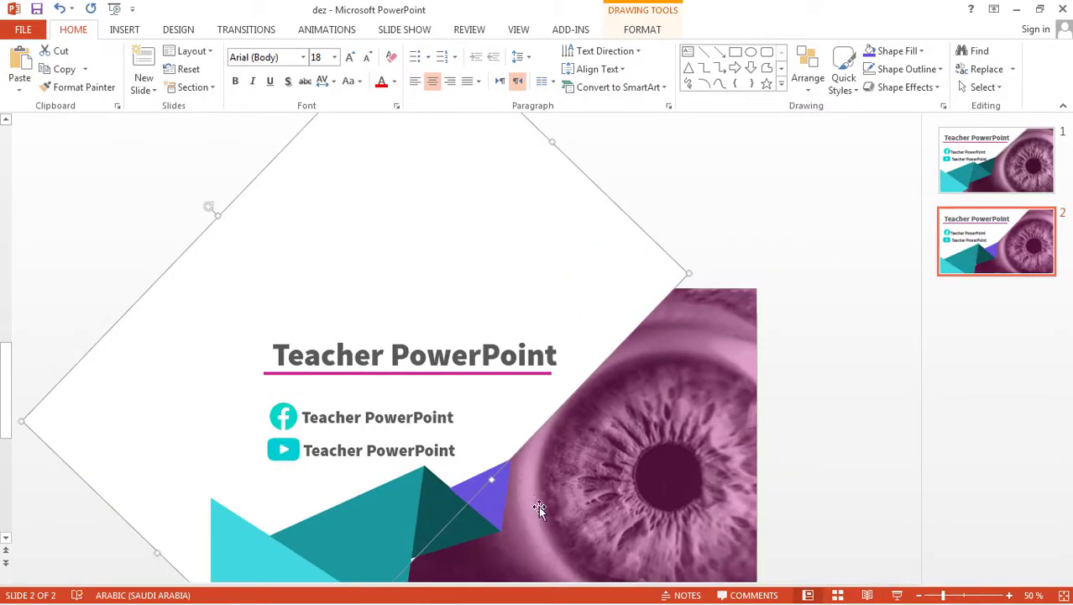
click(465, 453)
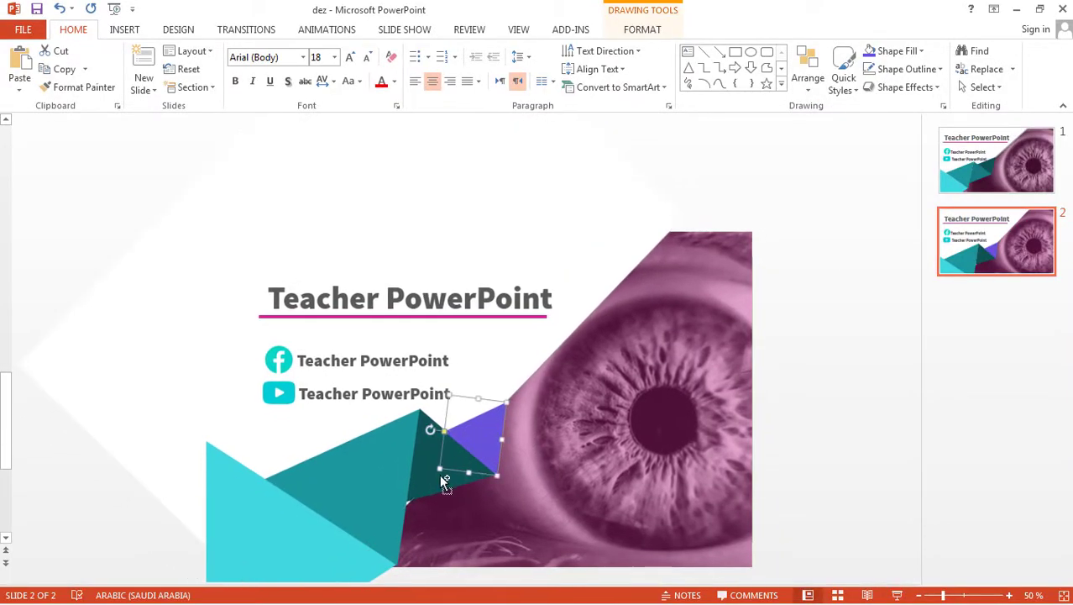
shift+click(371, 472)
shift+click(286, 572)
shift+click(265, 550)
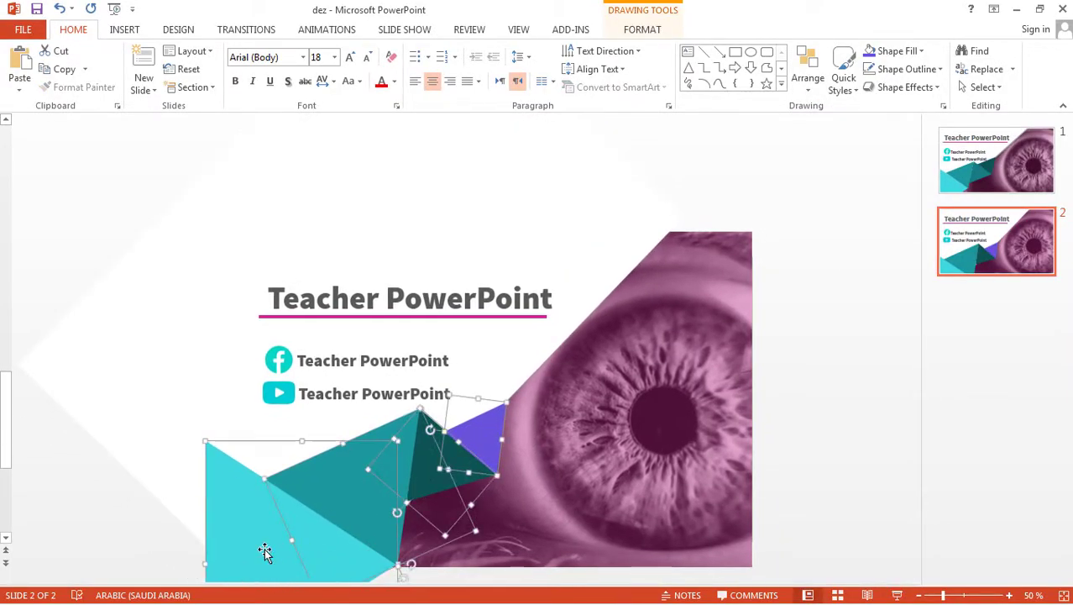
key(Down)
key(Down)
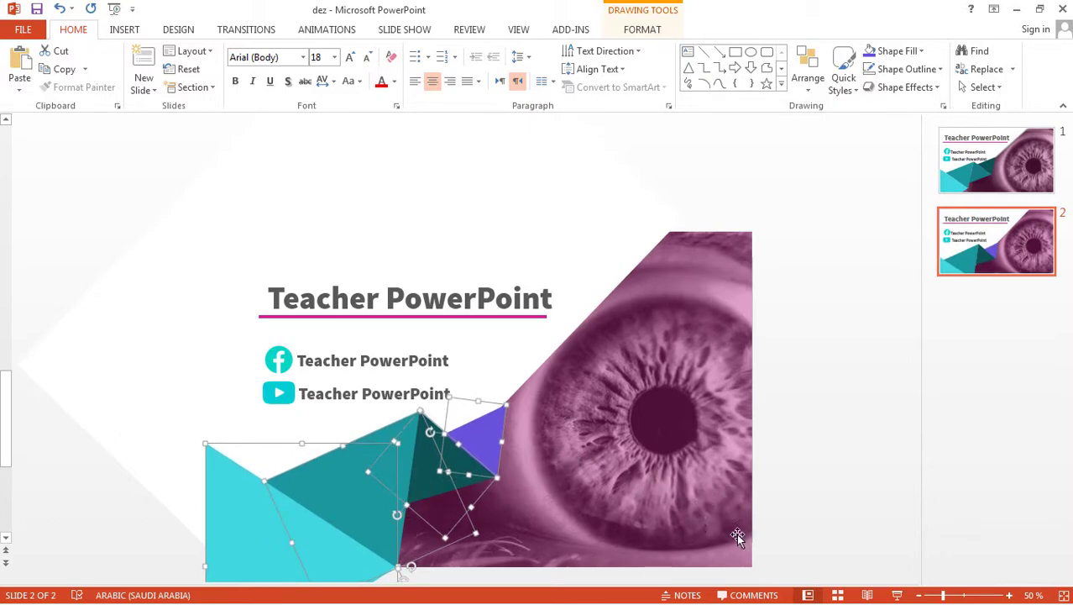
click(897, 595)
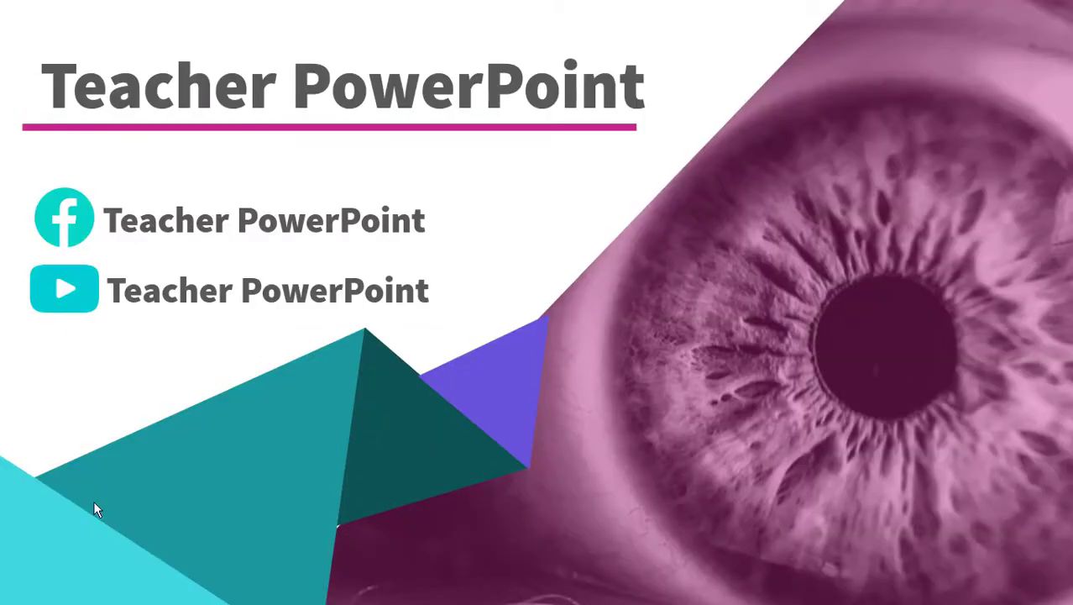